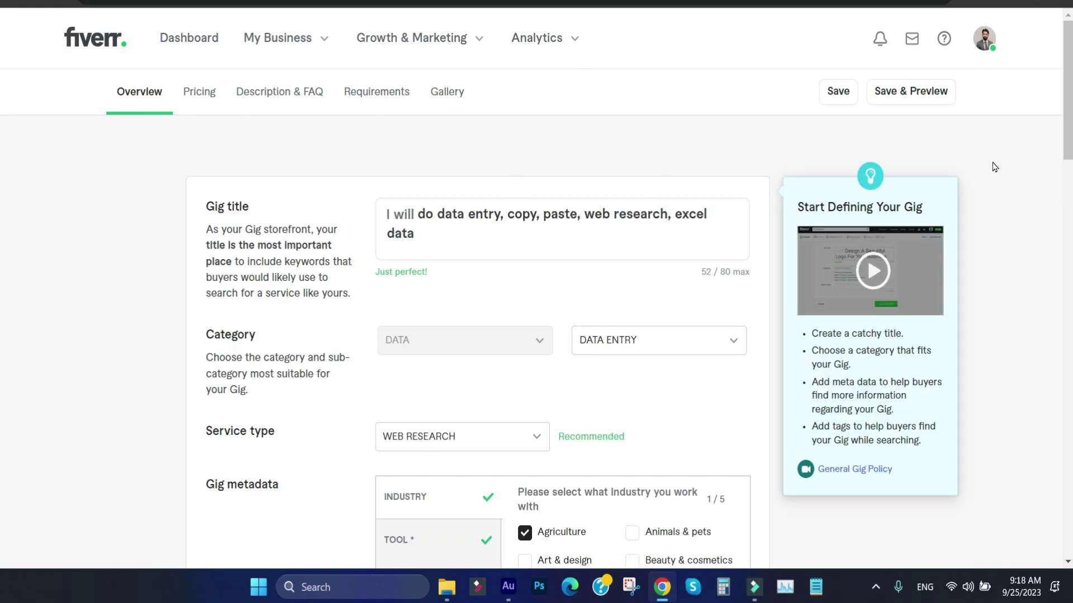
Open the data entry gig's pricing page and examine the extra services it offers.
scroll(632, 308, "down", 1)
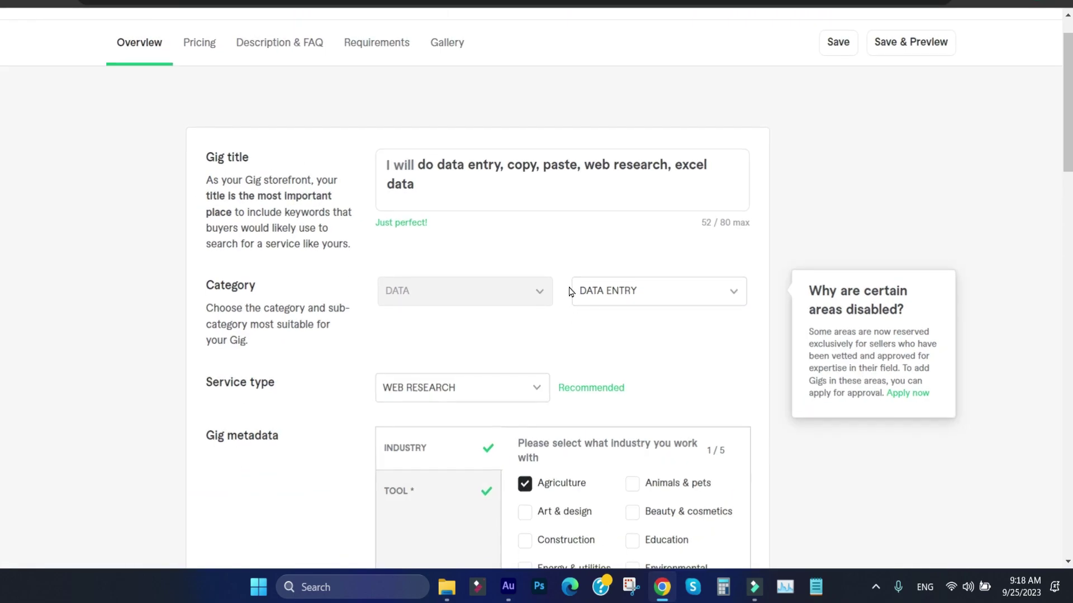
left_click(197, 44)
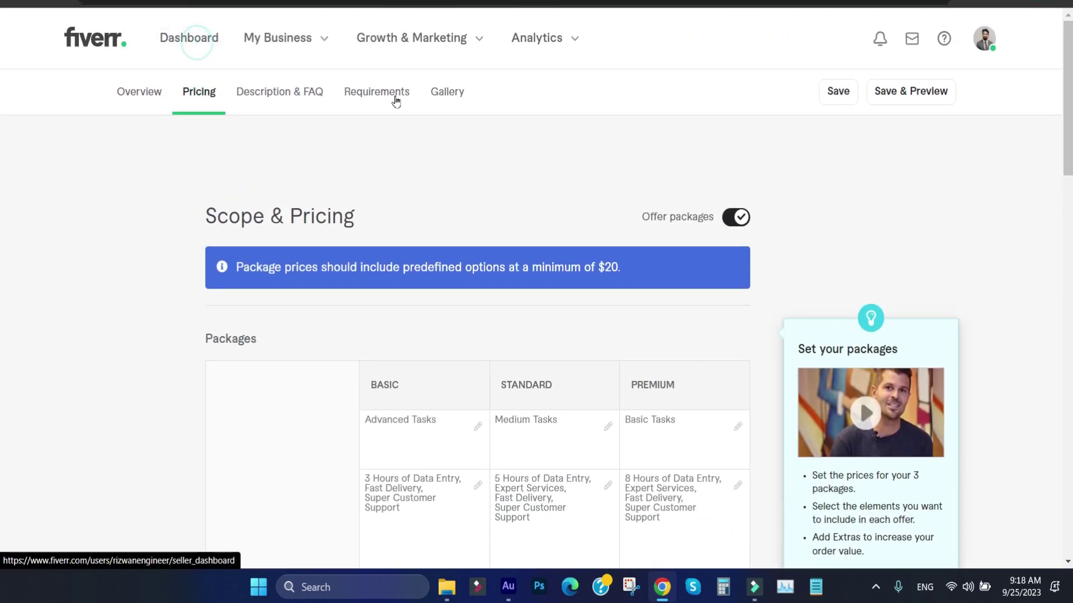
scroll(1065, 252, "down", 10)
left_click_drag(1066, 252, 1066, 283)
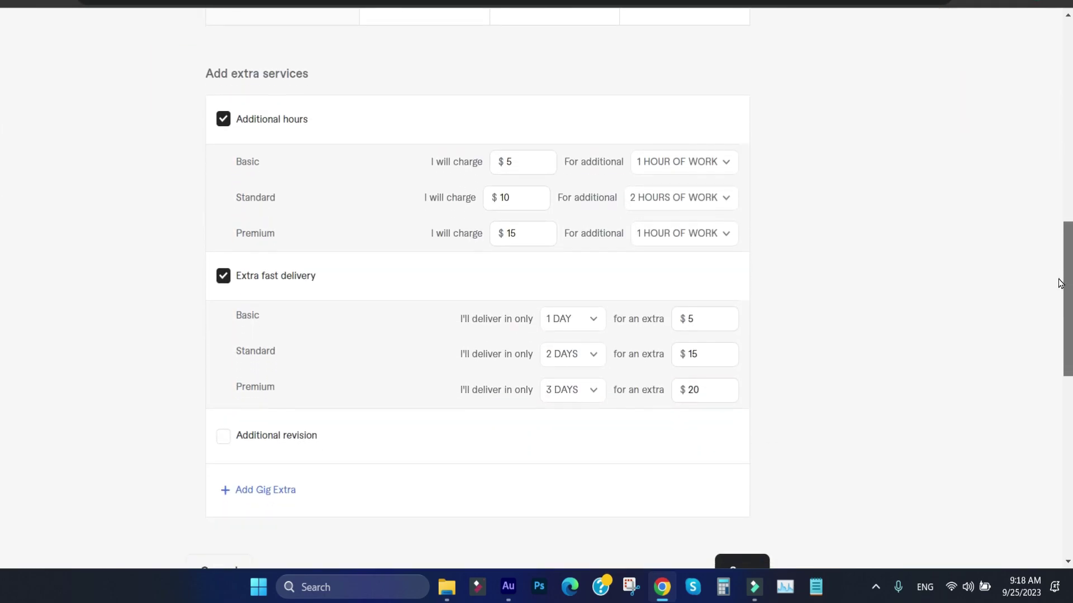
left_click_drag(206, 74, 307, 74)
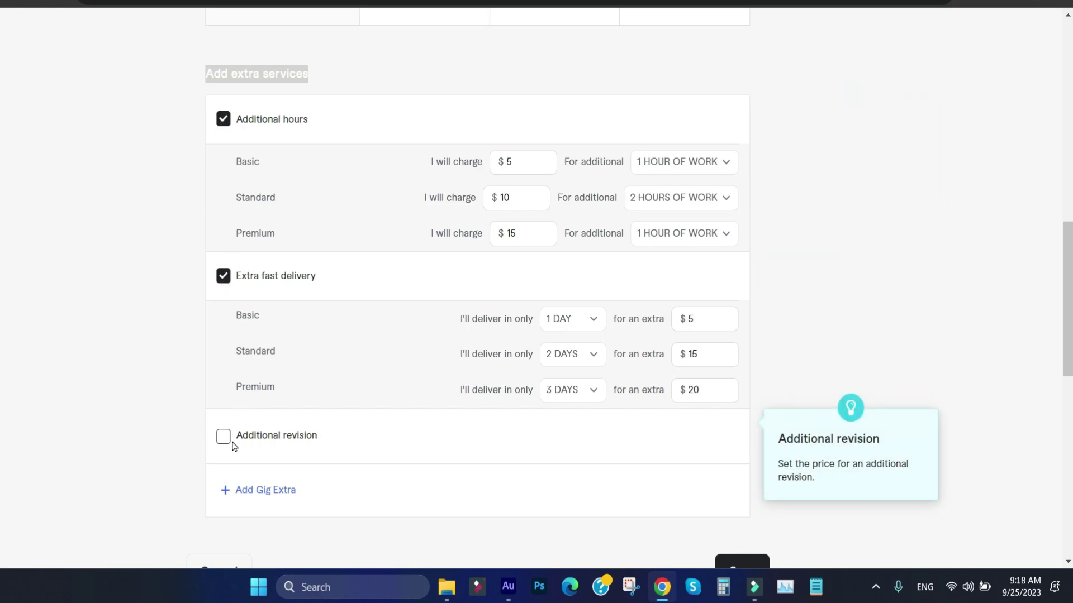
scroll(334, 418, "down", 2)
scroll(333, 417, "up", 1)
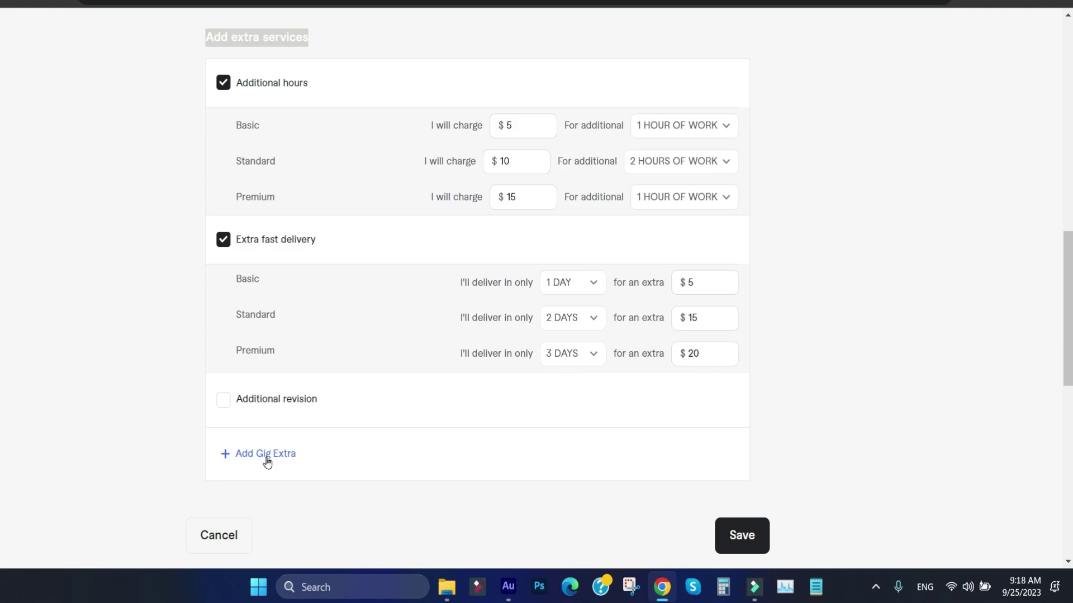
scroll(267, 461, "up", 1)
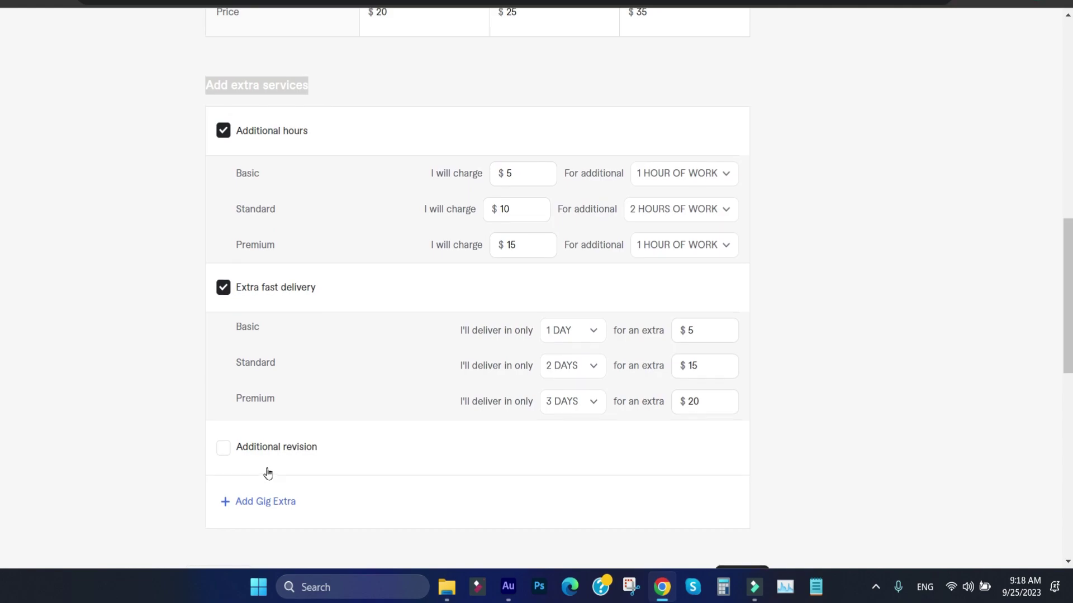
Open the WordPress website gig's pricing page and look through its full list of extra services.
mouse_move(341, 232)
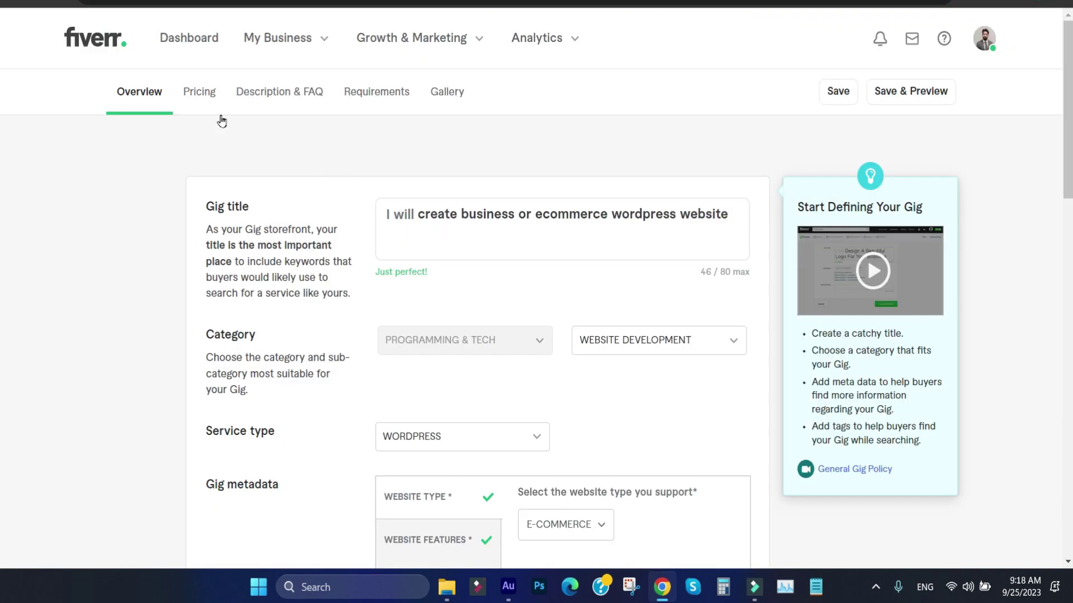
mouse_move(397, 246)
left_click(200, 93)
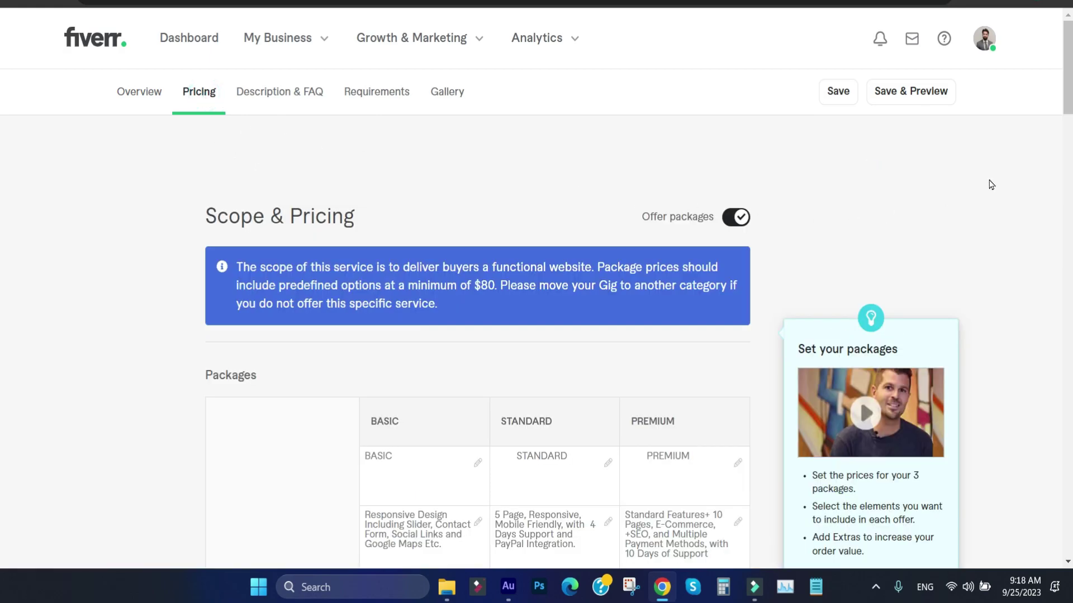
left_click_drag(1068, 103, 1068, 358)
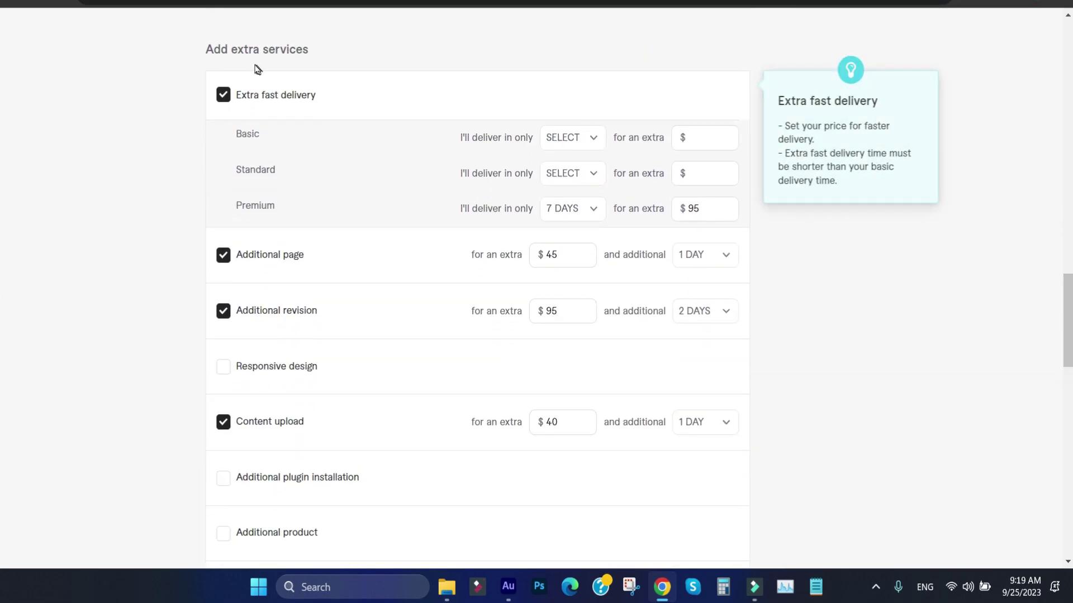
left_click_drag(205, 48, 322, 72)
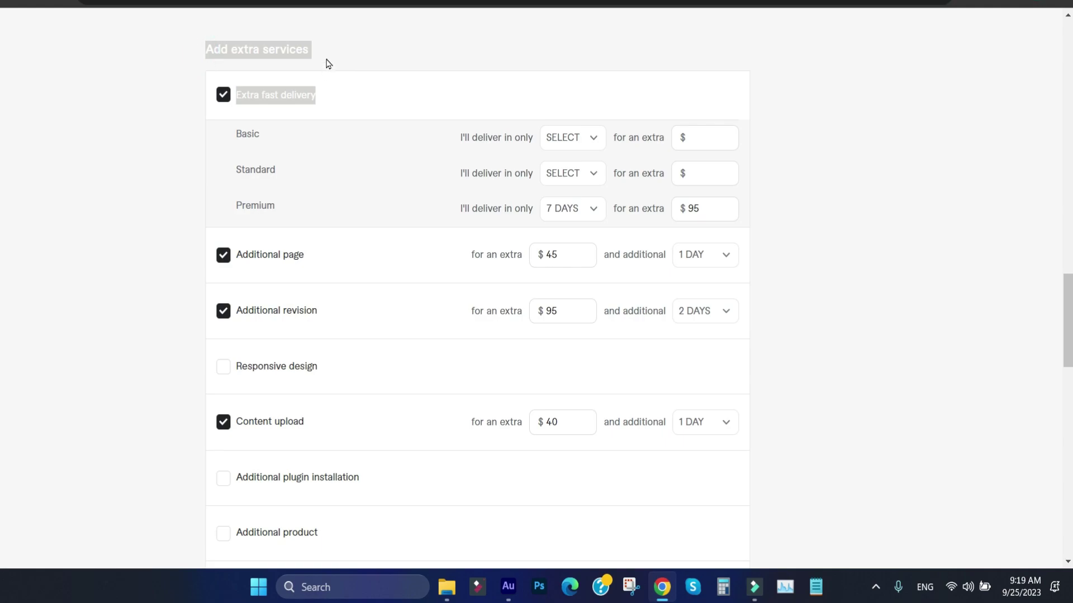
left_click(249, 106)
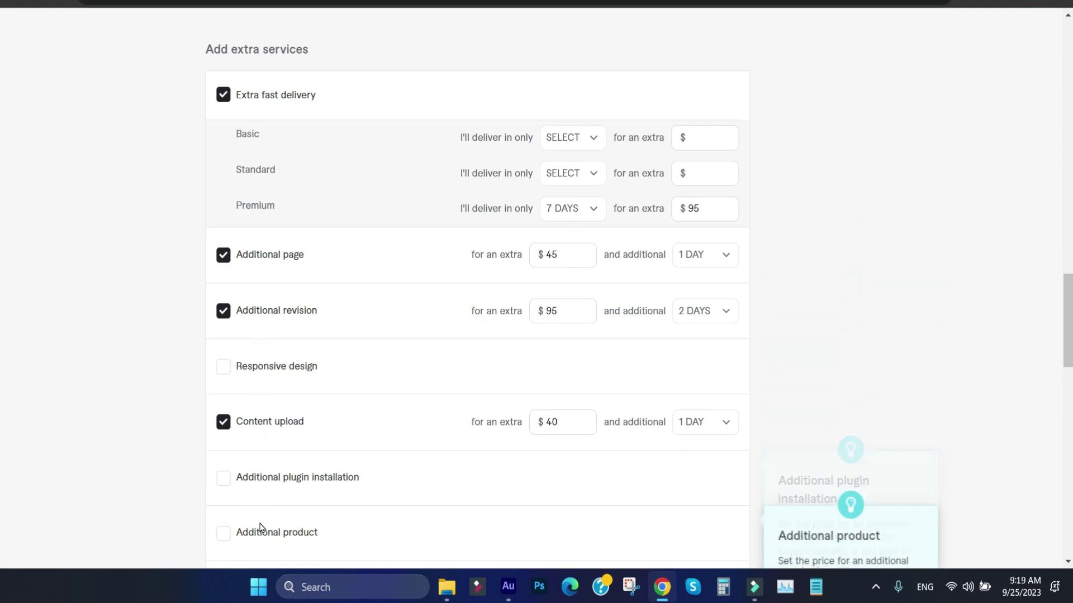
scroll(2, 347, "down", 7)
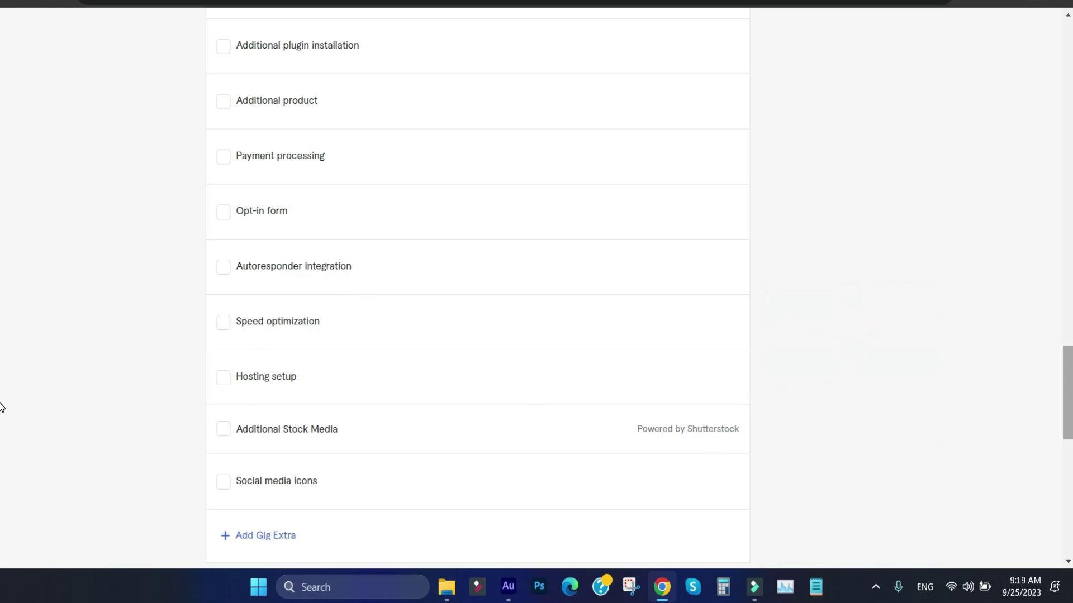
scroll(1, 388, "up", 1)
left_click_drag(1067, 385, 1066, 312)
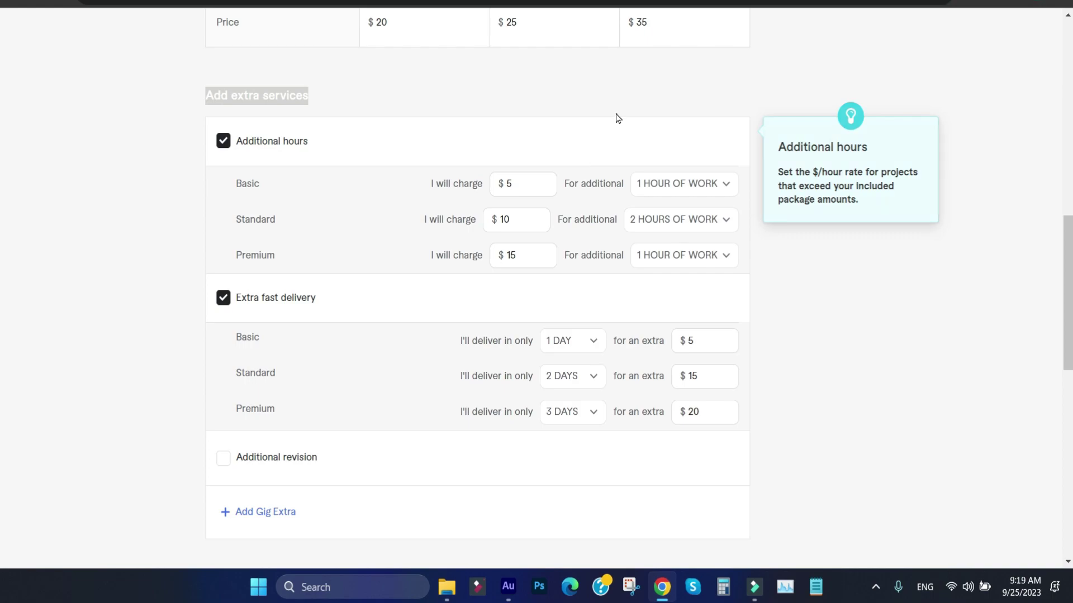
Return to the data entry gig's pricing page and review its packages and extra services.
left_click(473, 107)
left_click_drag(351, 100, 211, 96)
left_click(346, 98)
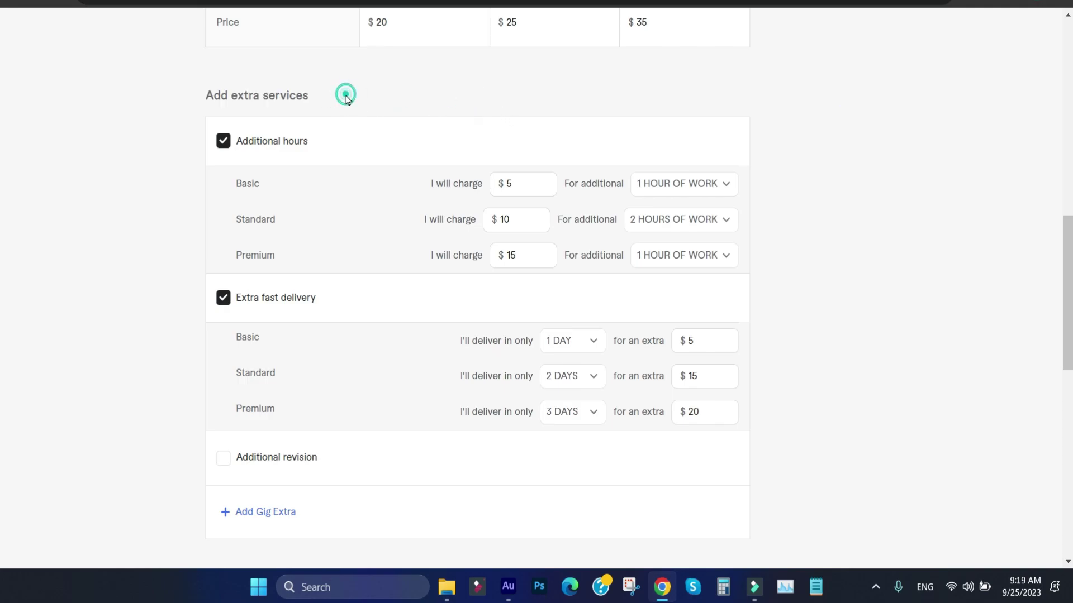
scroll(403, 110, "up", 15)
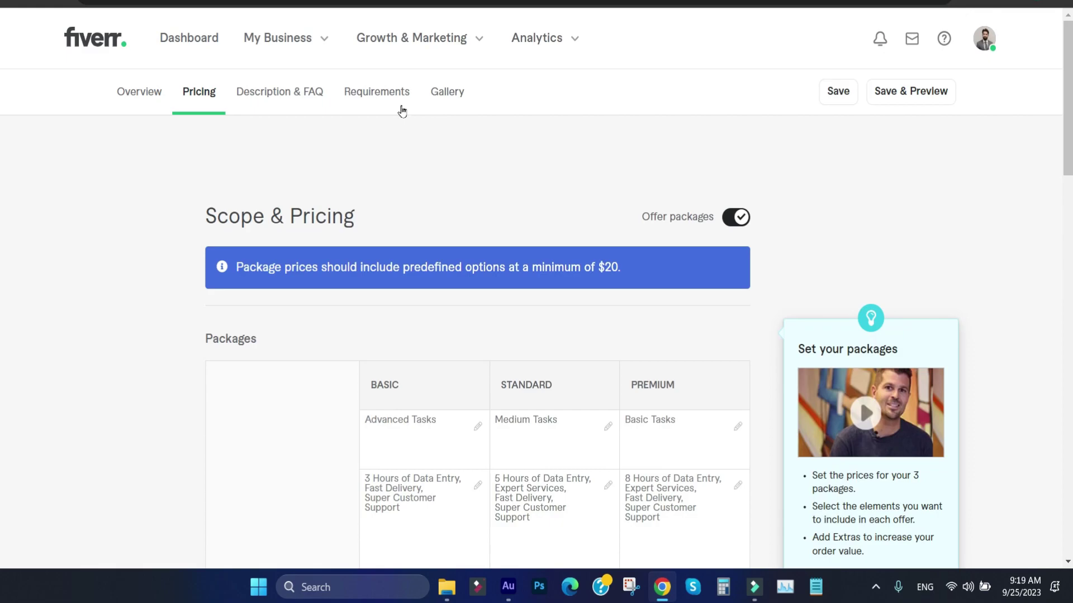
scroll(402, 111, "down", 12)
scroll(402, 106, "down", 2)
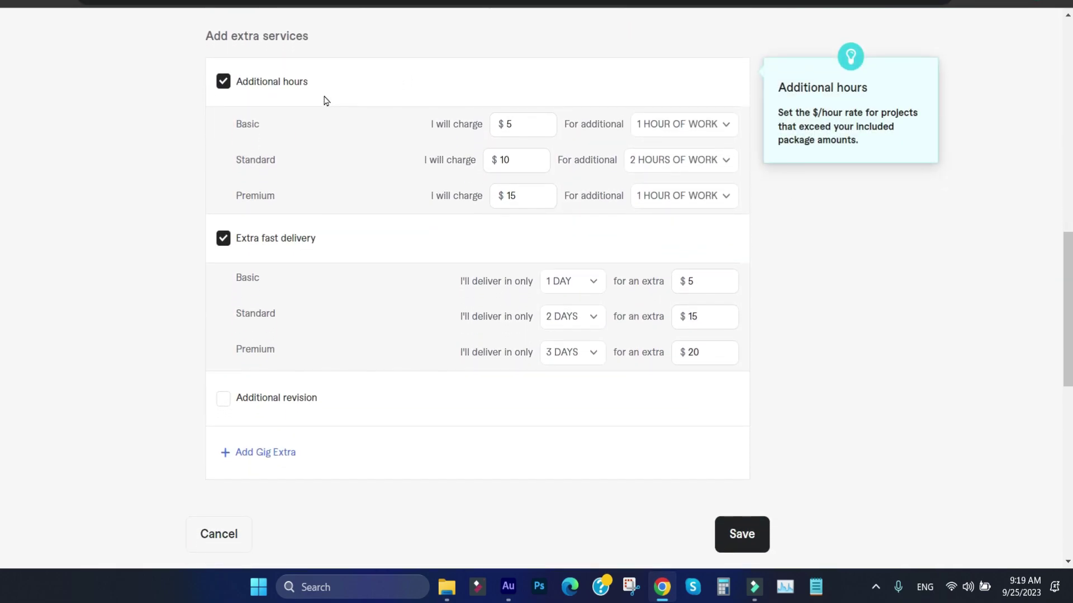
left_click_drag(302, 96, 243, 96)
left_click(271, 85)
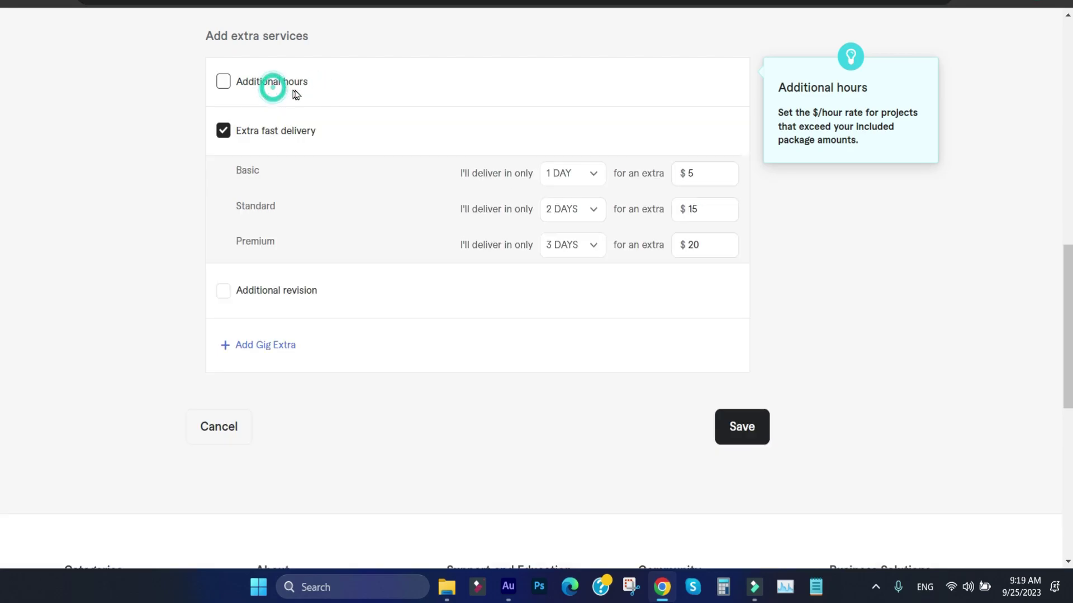
left_click(288, 83)
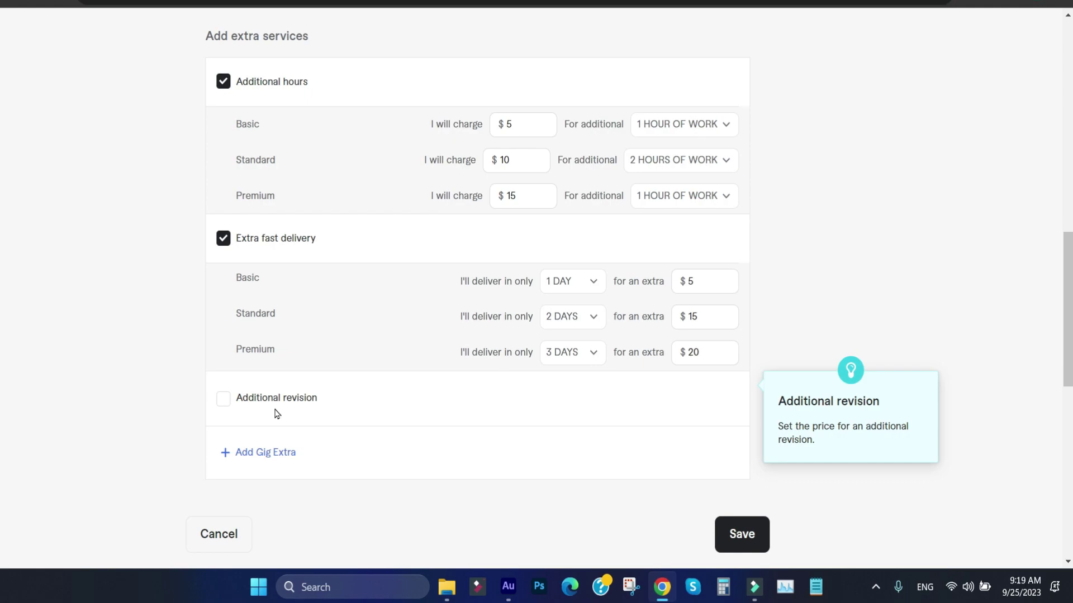
Enable the Additional revision extra, priced at $5 with 1 additional day.
left_click_drag(321, 405, 290, 407)
left_click(221, 404)
scroll(510, 387, "down", 2)
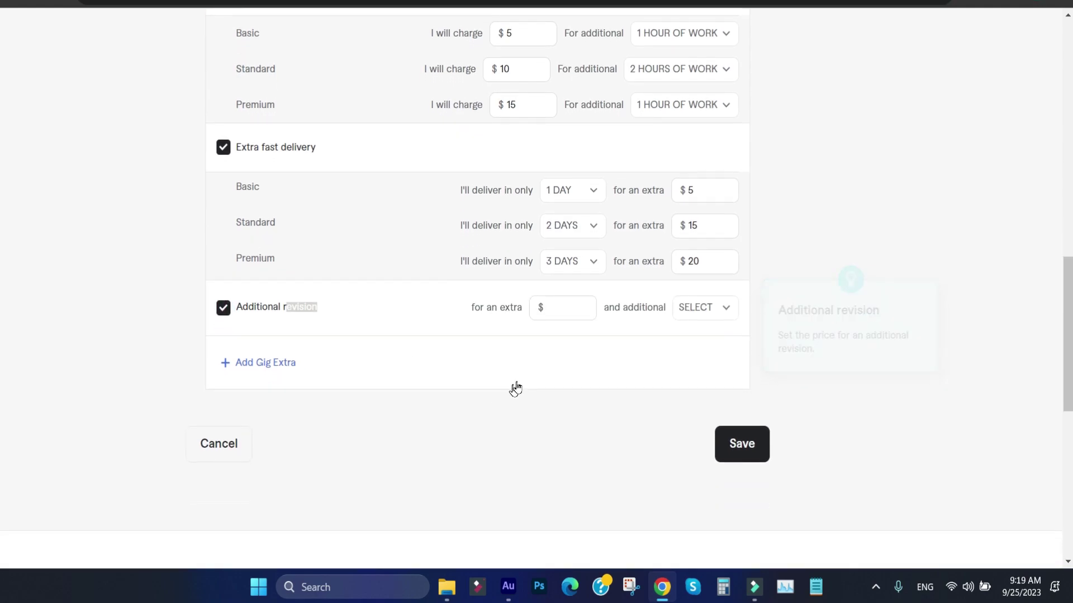
left_click(583, 307)
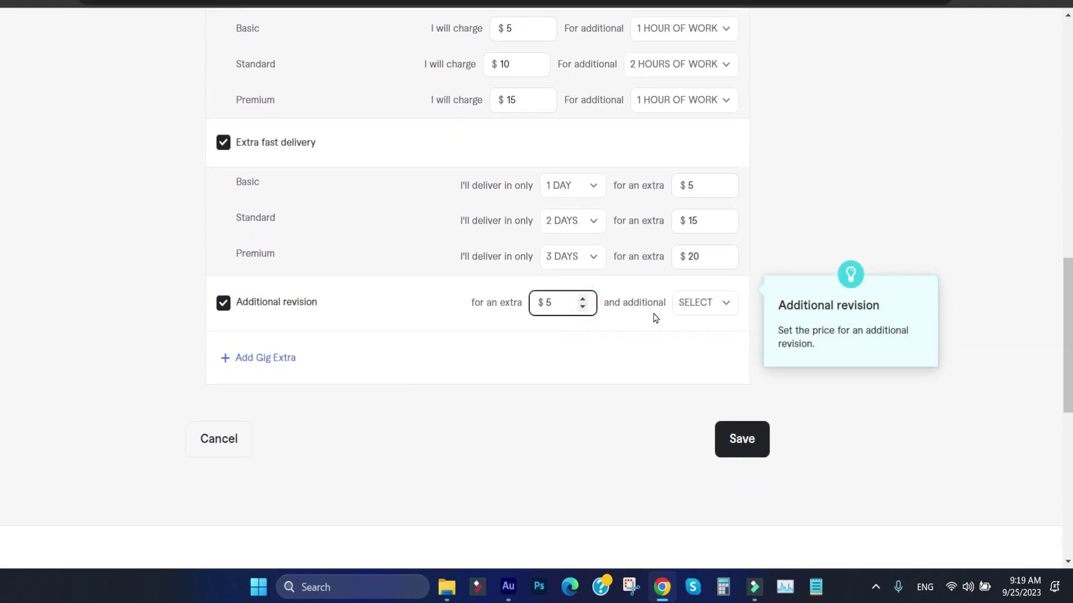
left_click(699, 302)
left_click(720, 384)
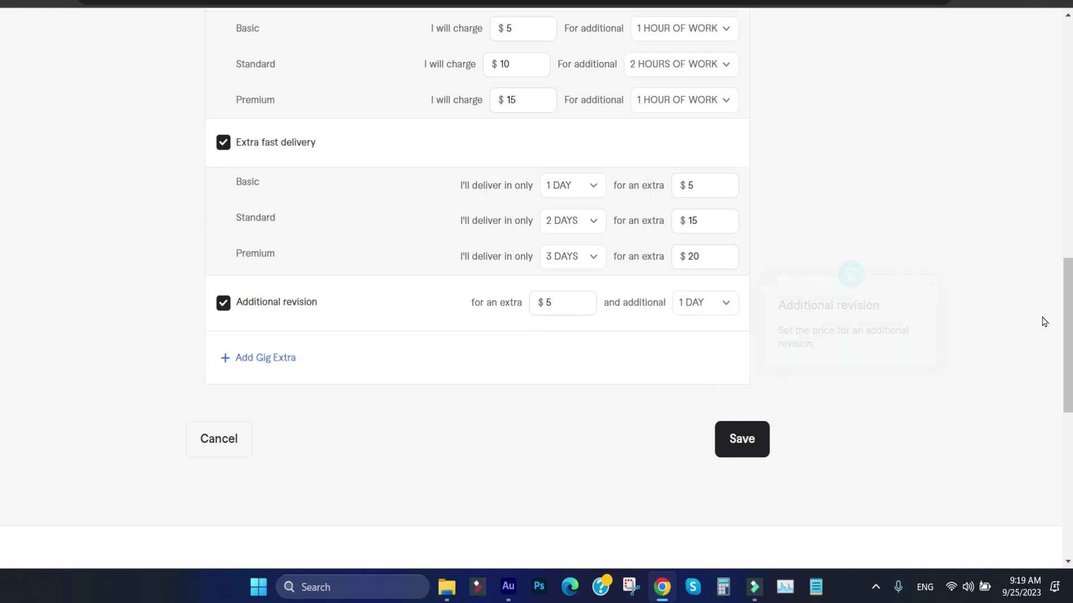
Compare the delivery times and hours of the three packages with their Additional hours and Extra fast delivery settings.
left_click_drag(1068, 330, 1068, 271)
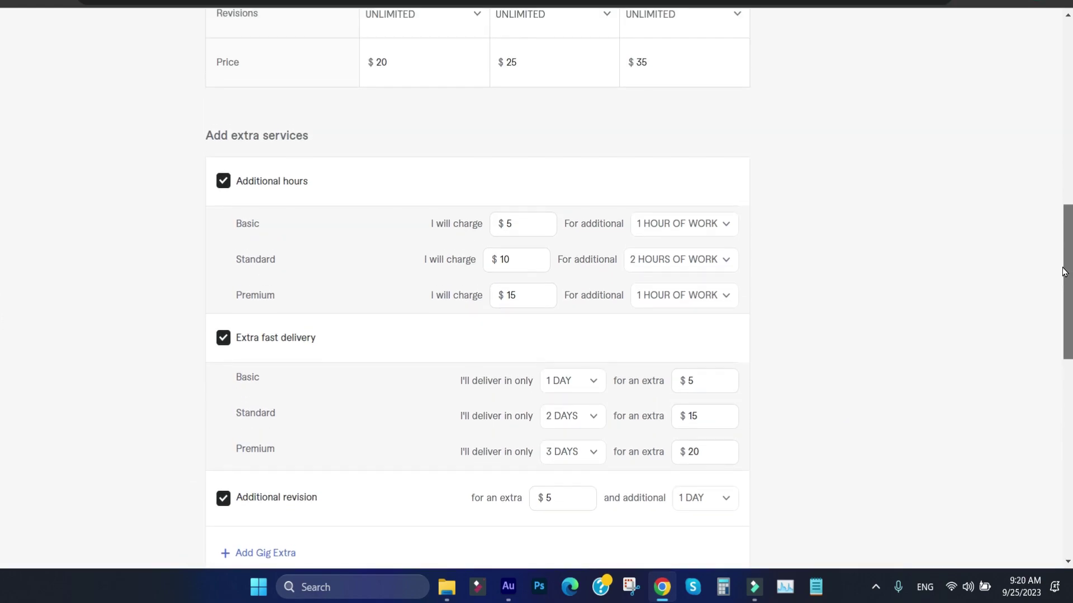
mouse_move(323, 190)
left_click_drag(319, 183, 240, 193)
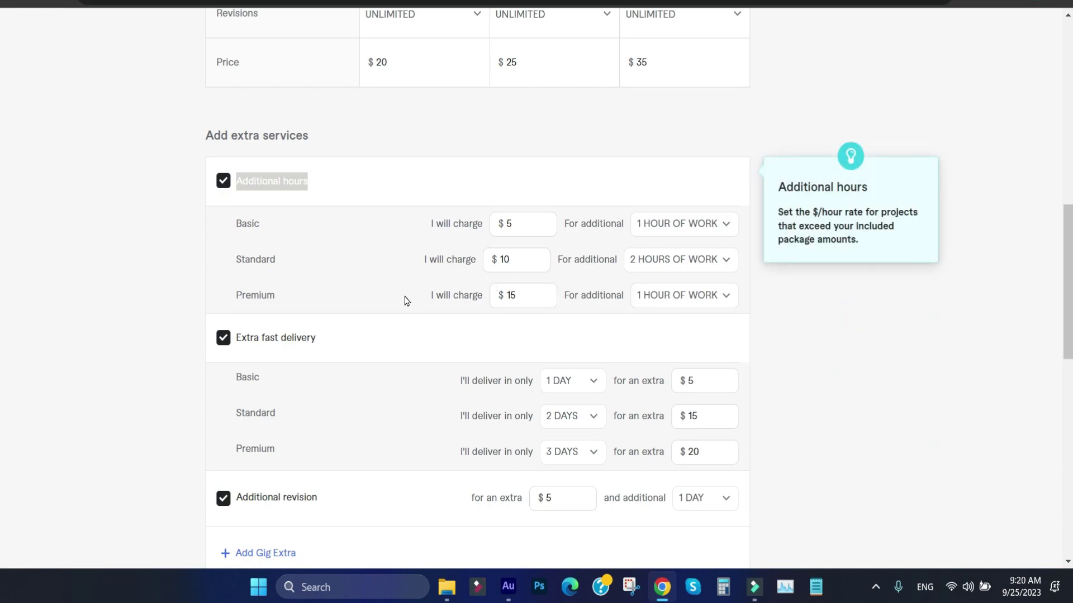
scroll(2, 268, "down", 3)
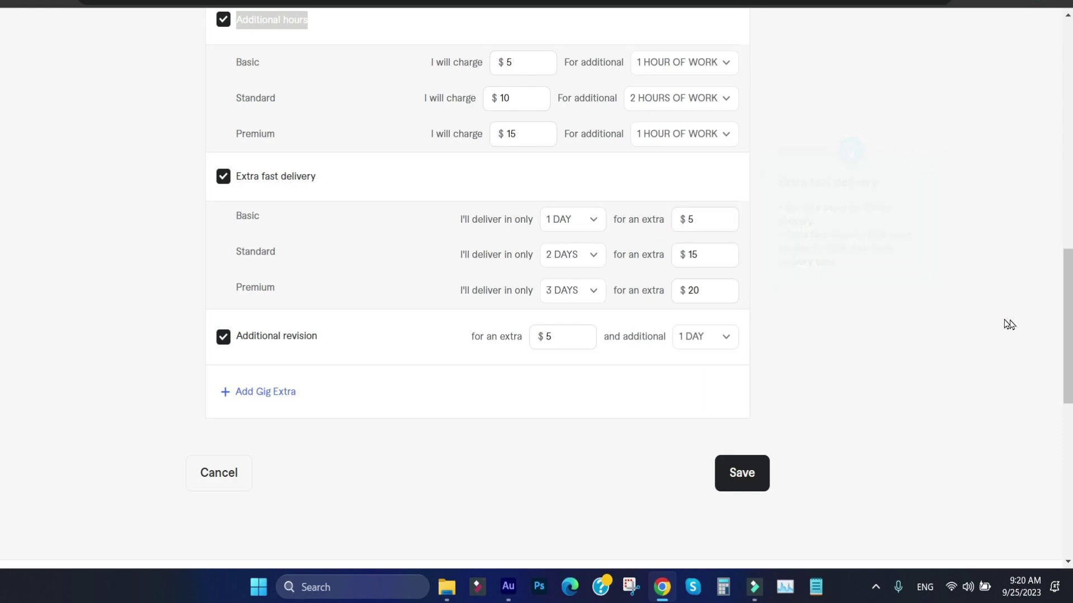
left_click_drag(1067, 327, 1068, 197)
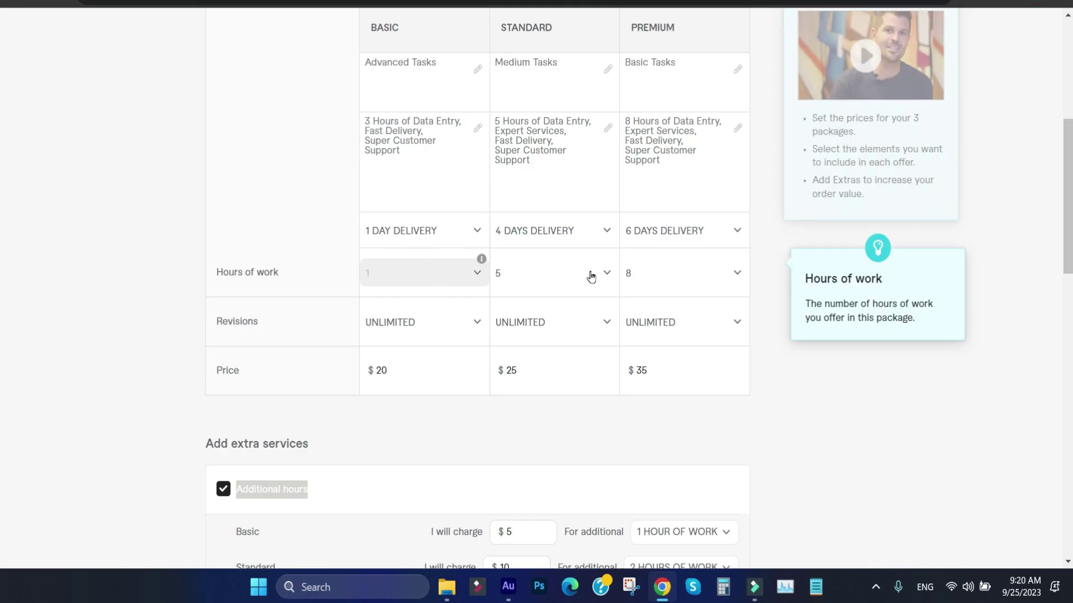
scroll(1, 371, "down", 10)
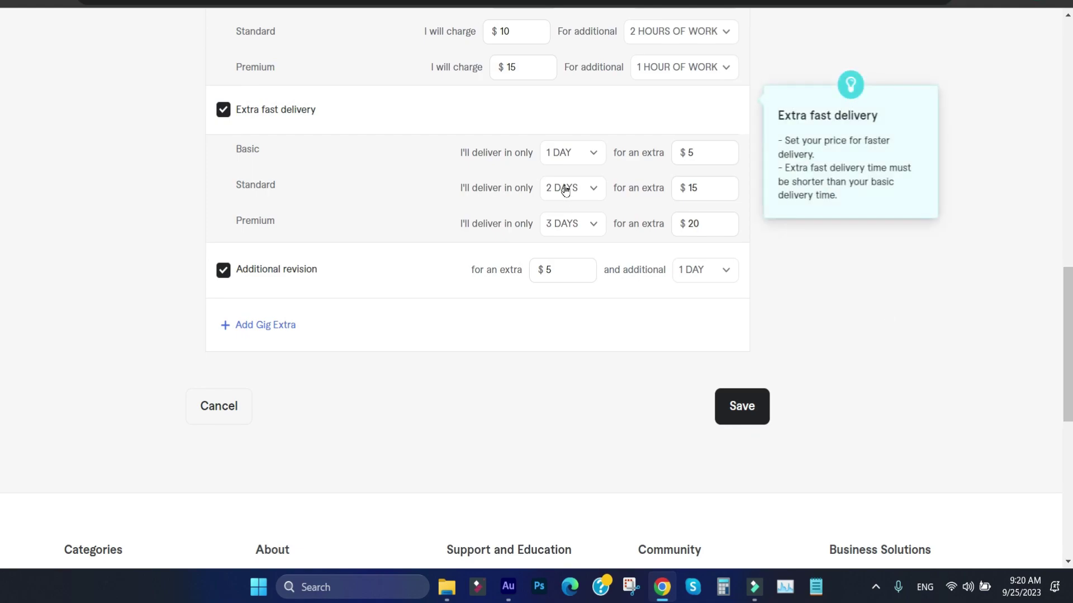
scroll(1066, 216, "up", 10)
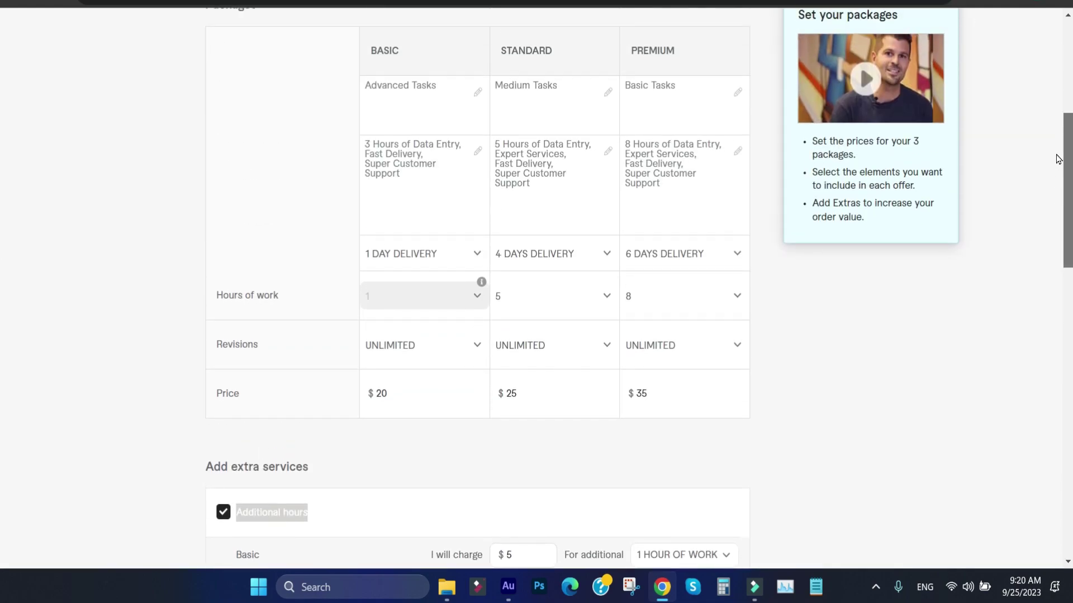
scroll(1056, 175, "down", 1)
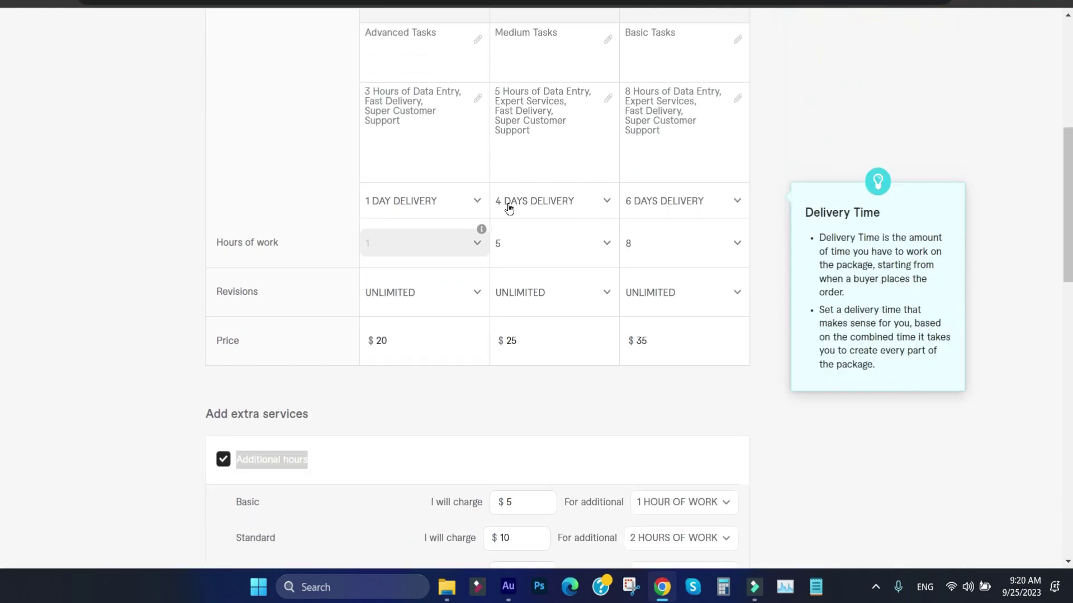
scroll(1, 335, "down", 9)
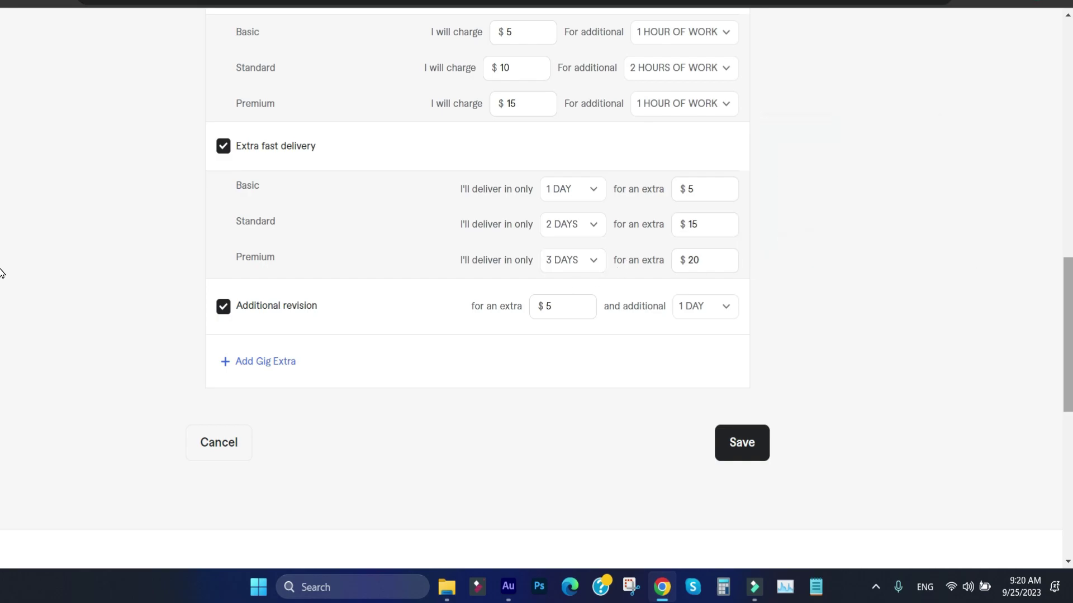
scroll(1, 282, "up", 6)
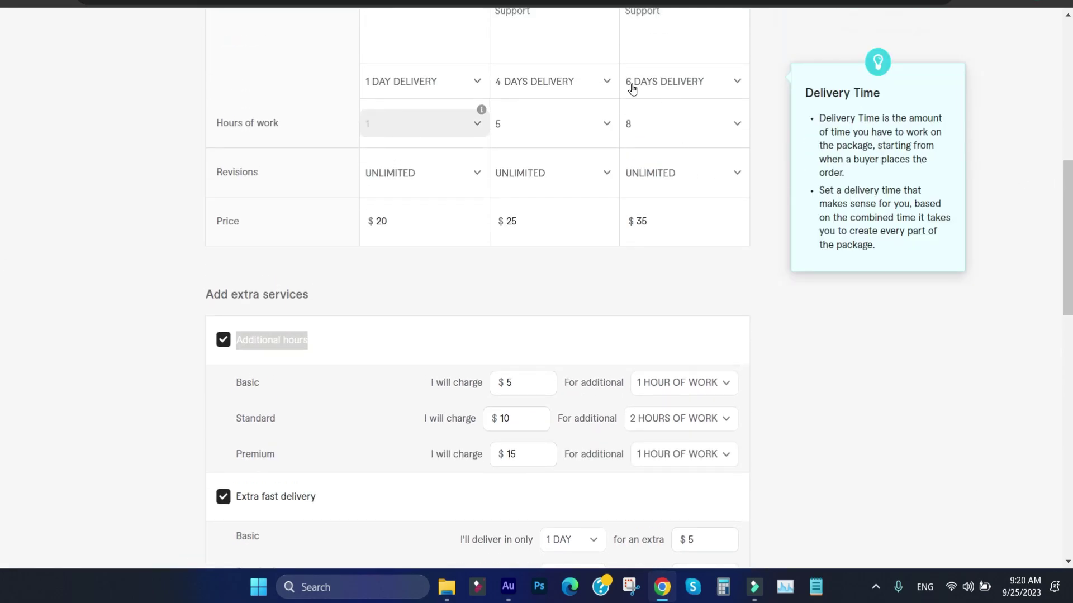
scroll(638, 92, "up", 5)
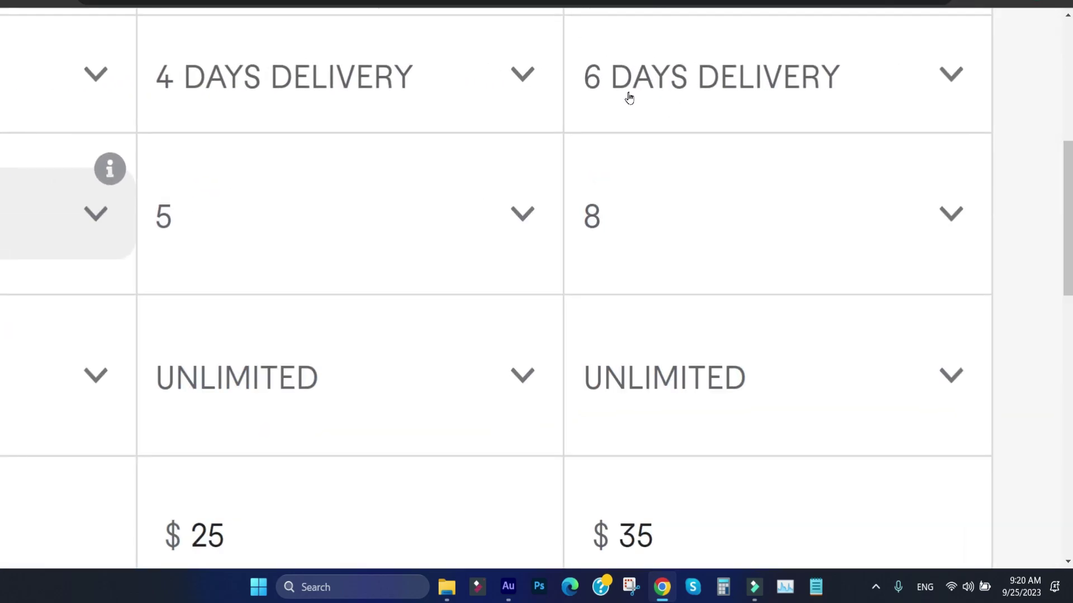
scroll(654, 98, "down", 5)
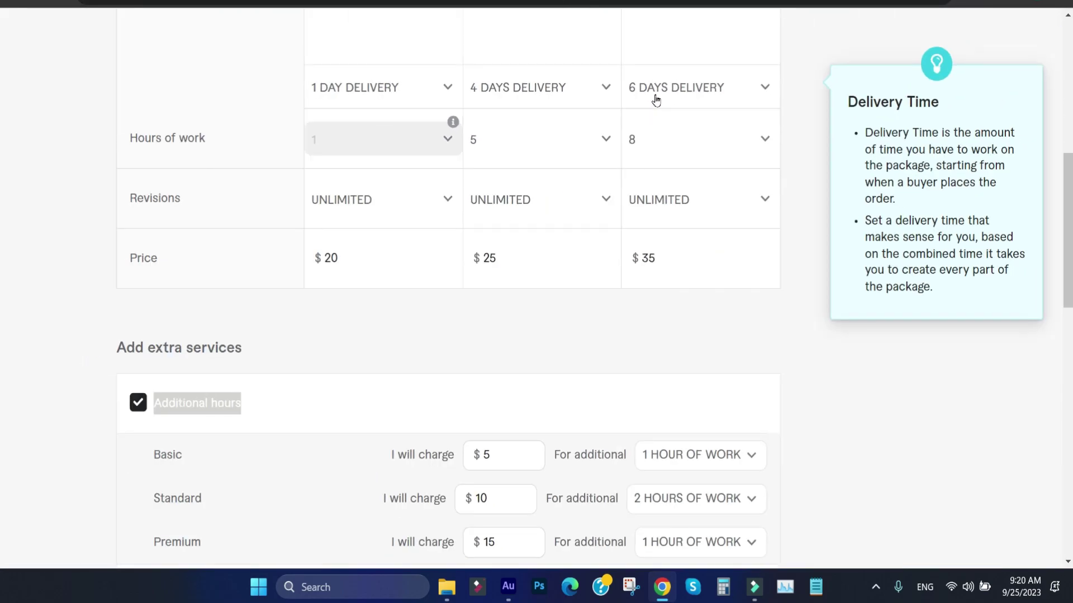
scroll(2, 229, "down", 3)
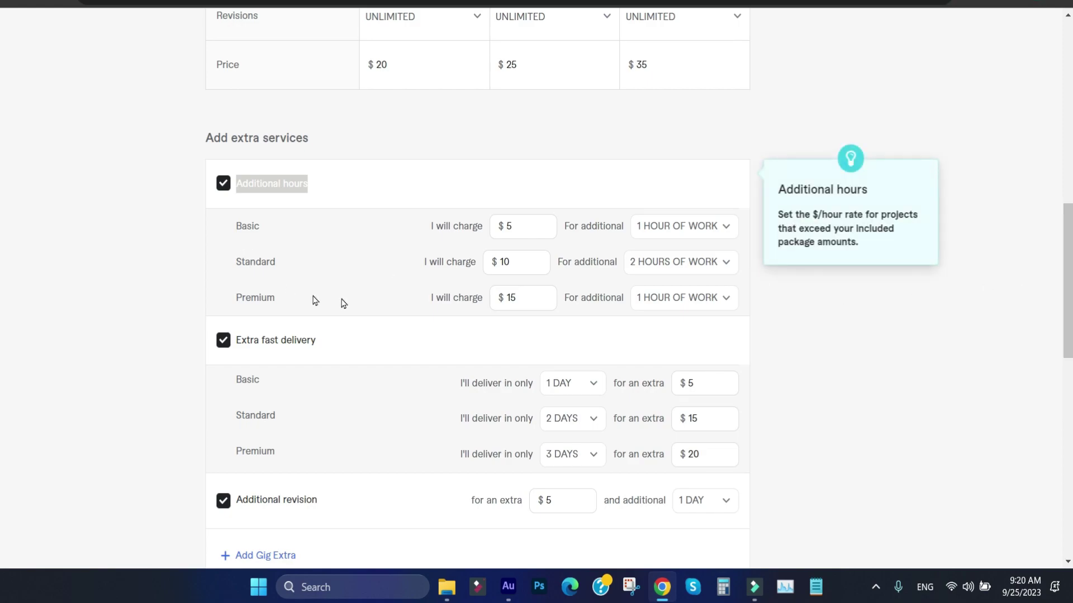
left_click(506, 302)
scroll(504, 304, "down", 4)
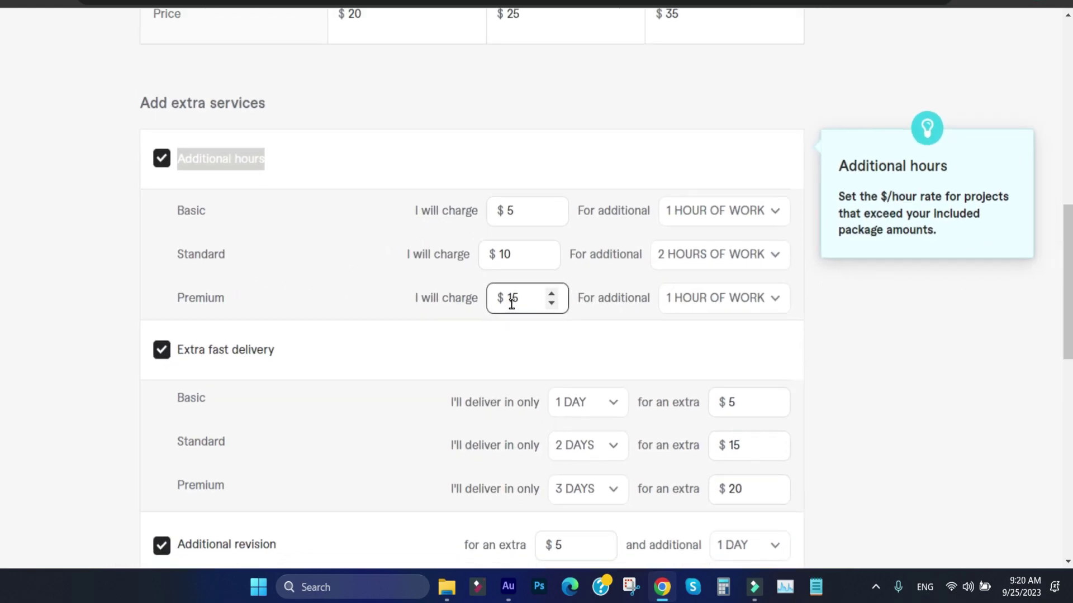
scroll(584, 461, "up", 8)
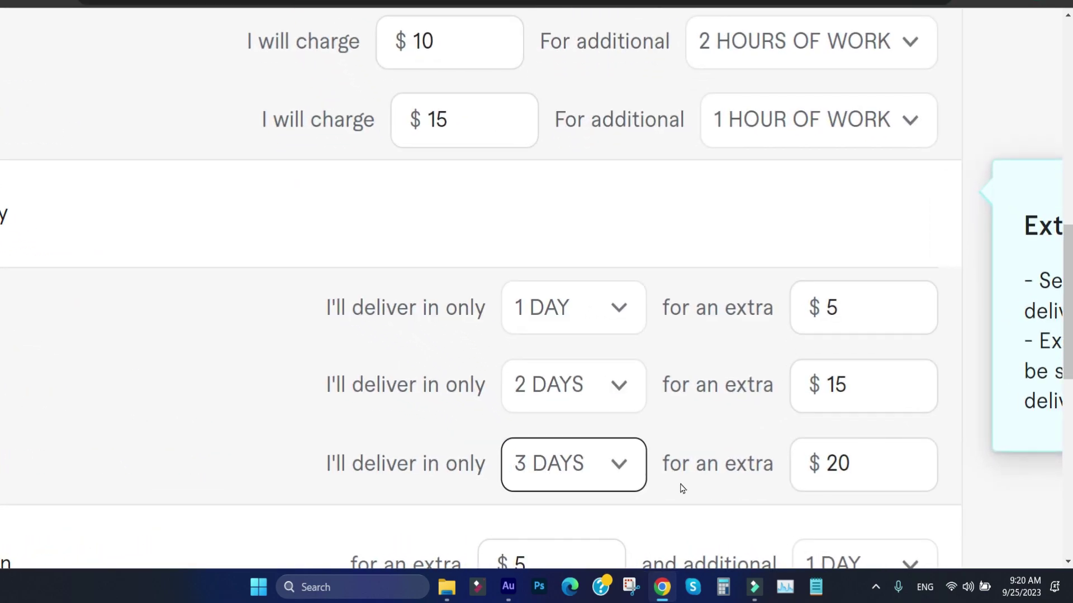
Review the data entry gig's package prices and delivery times against its Additional hours, Extra fast delivery and Additional revision extras.
scroll(836, 465, "down", 5)
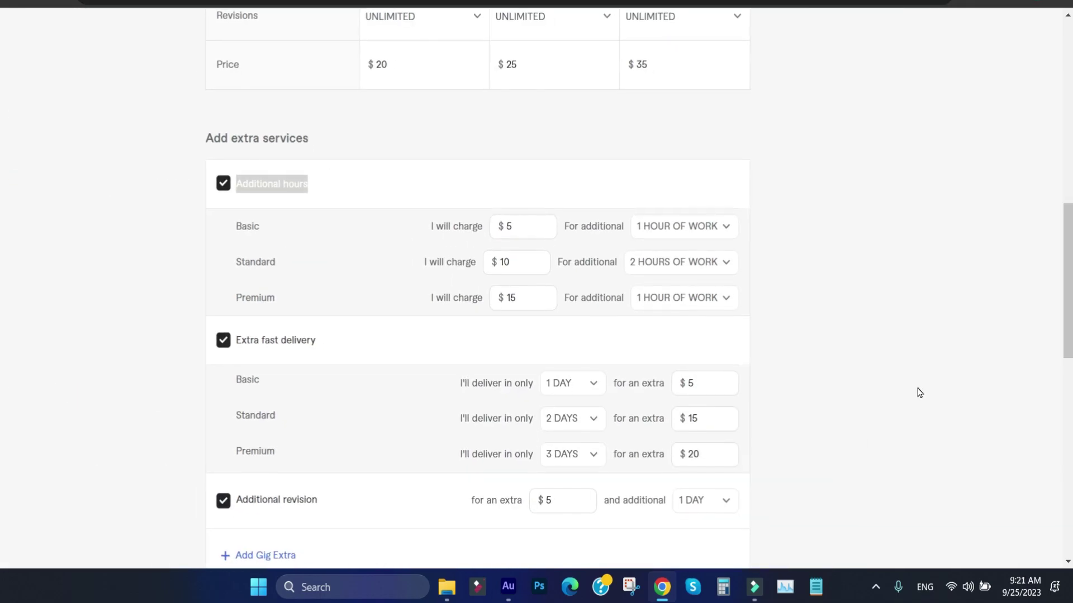
double_click(644, 65)
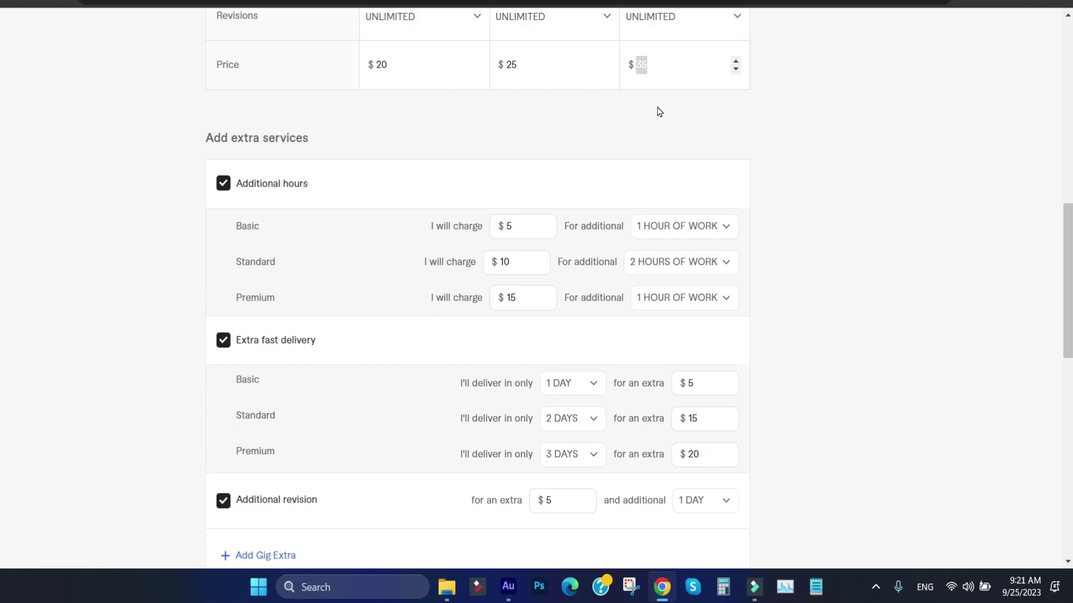
left_click(814, 316)
scroll(0, 226, "up", 5)
mouse_move(688, 232)
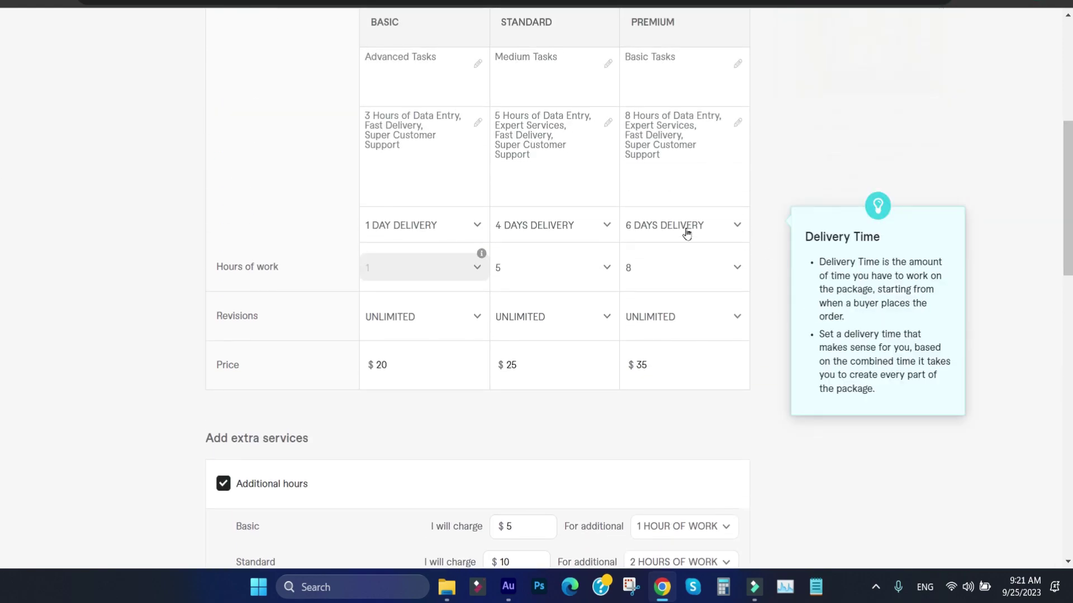
scroll(682, 230, "up", 3)
scroll(582, 240, "down", 3)
mouse_move(735, 266)
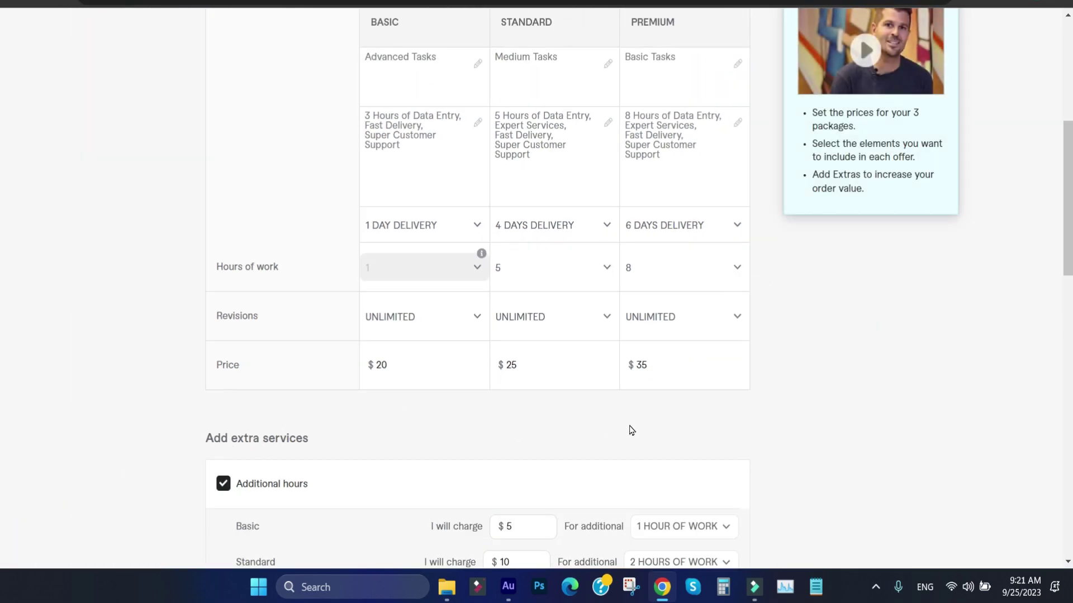
Examine the WordPress website gig's extra services from Extra fast delivery to the Content upload price.
scroll(630, 429, "down", 5)
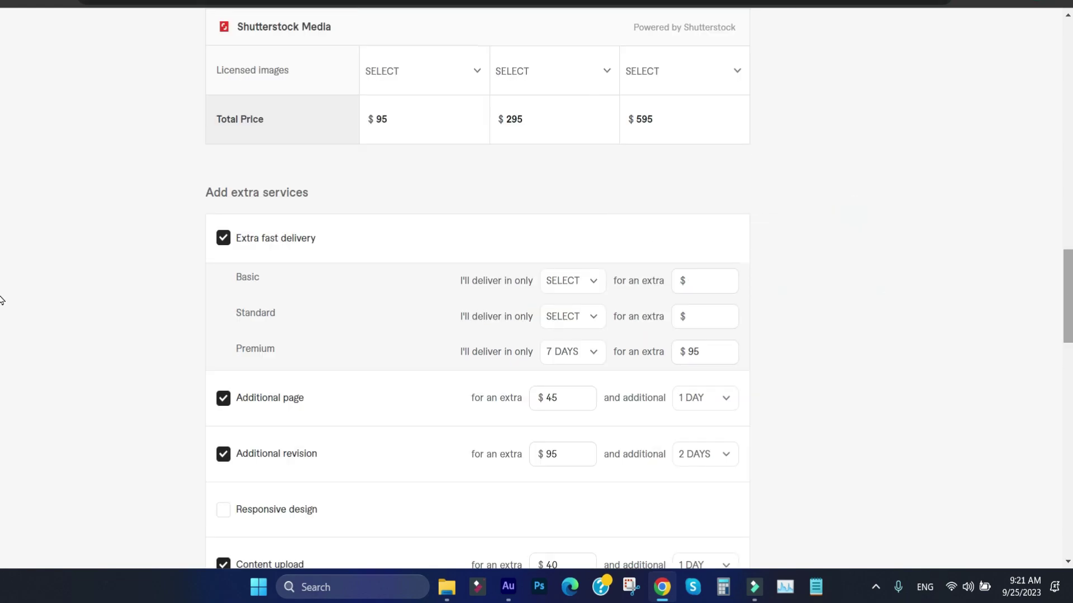
scroll(1067, 316, "down", 2)
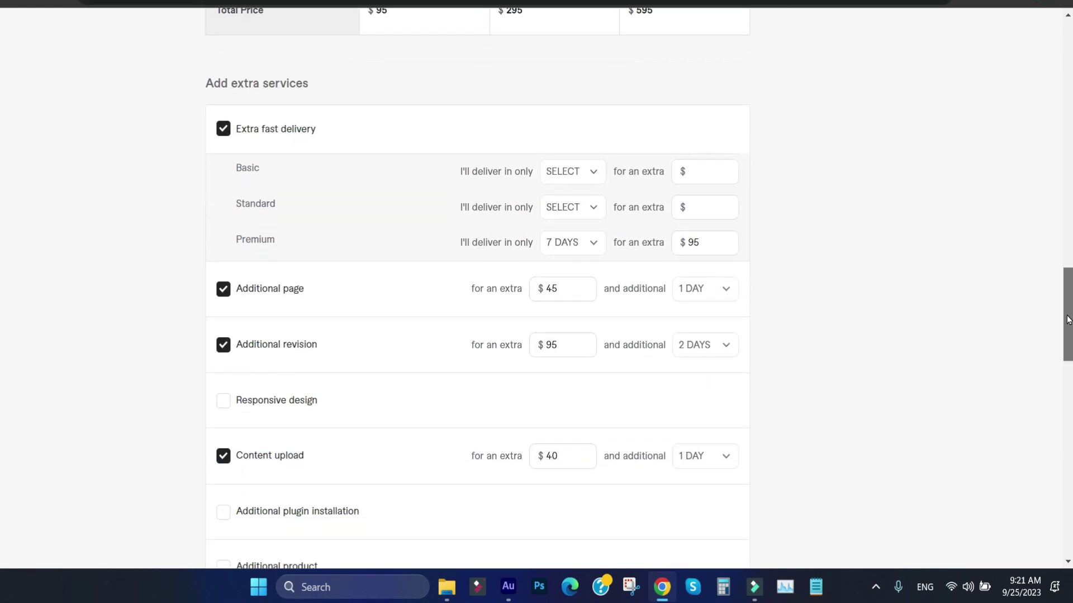
scroll(1067, 317, "down", 2)
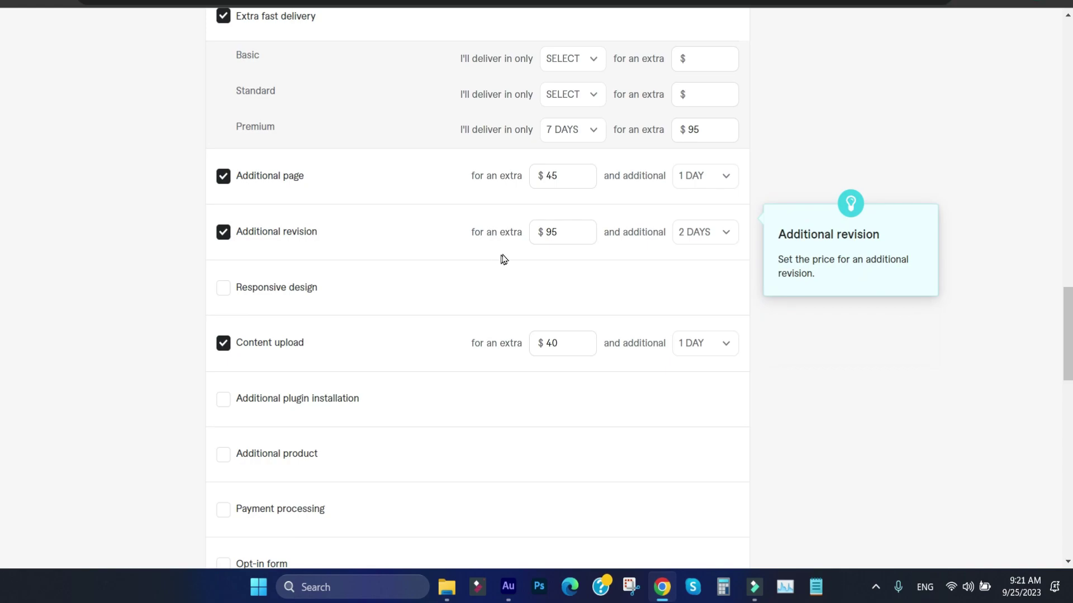
scroll(0, 323, "down", 2)
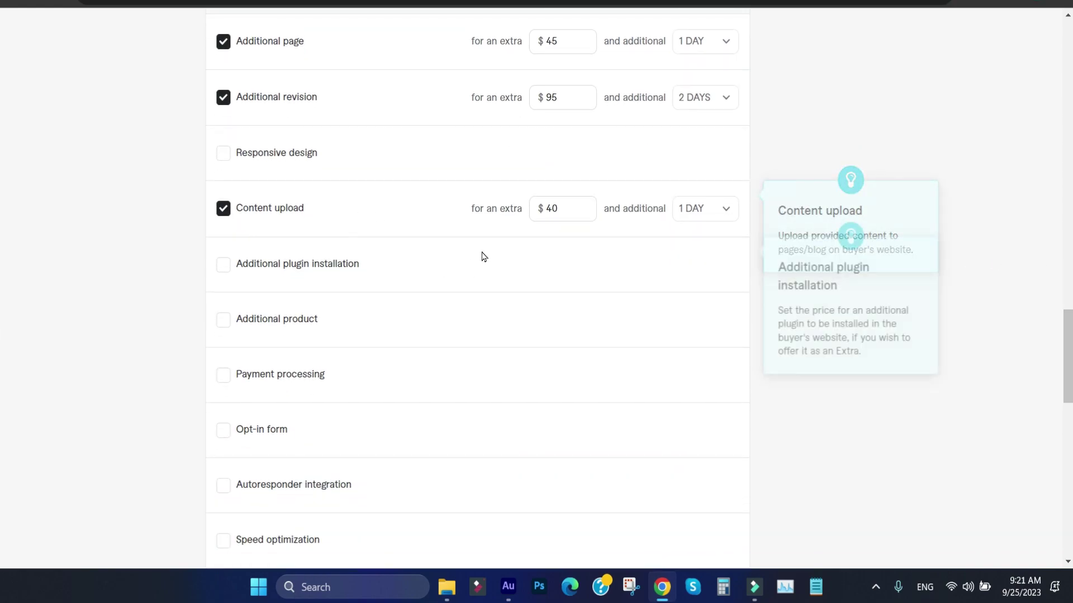
left_click(562, 210)
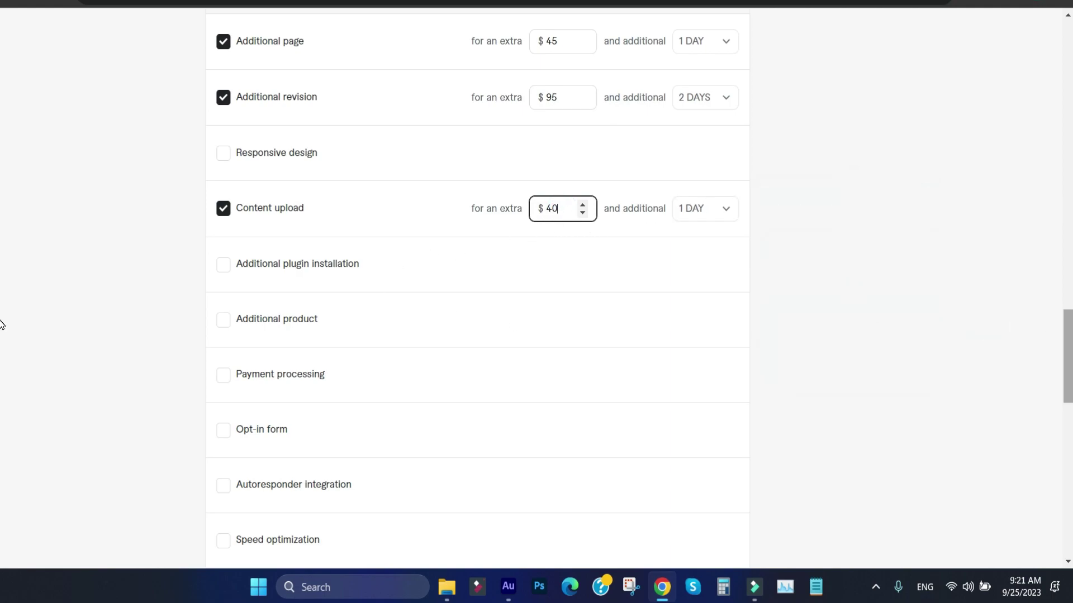
Enable the Speed optimization extra on the WordPress gig for $50 and 1 additional day.
scroll(0, 336, "down", 3)
scroll(1, 363, "down", 2)
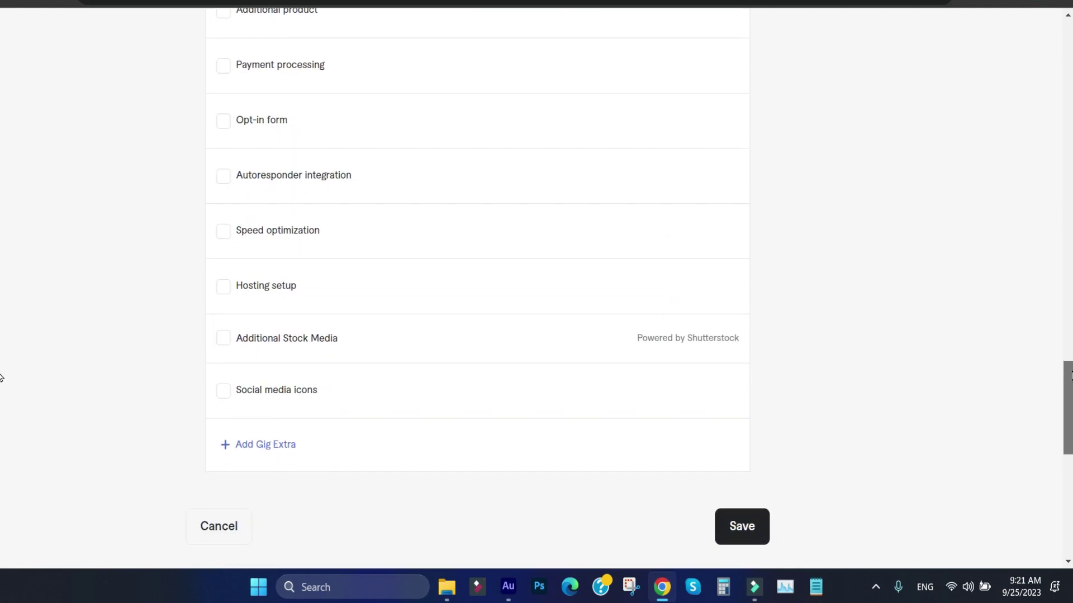
left_click(223, 232)
left_click(580, 230)
type("10")
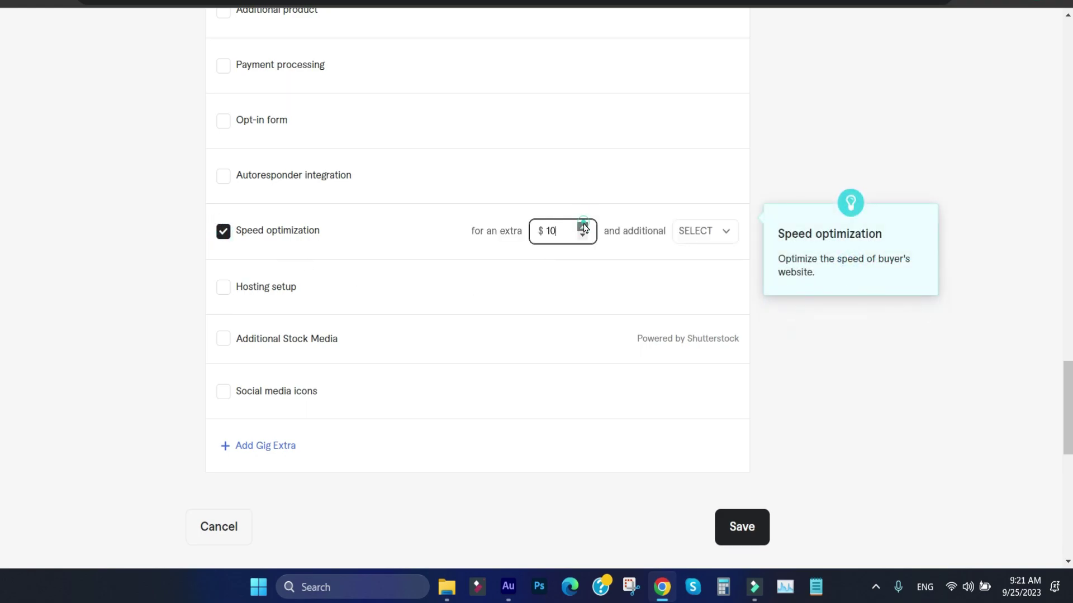
left_click(583, 226)
left_click(719, 238)
left_click(712, 309)
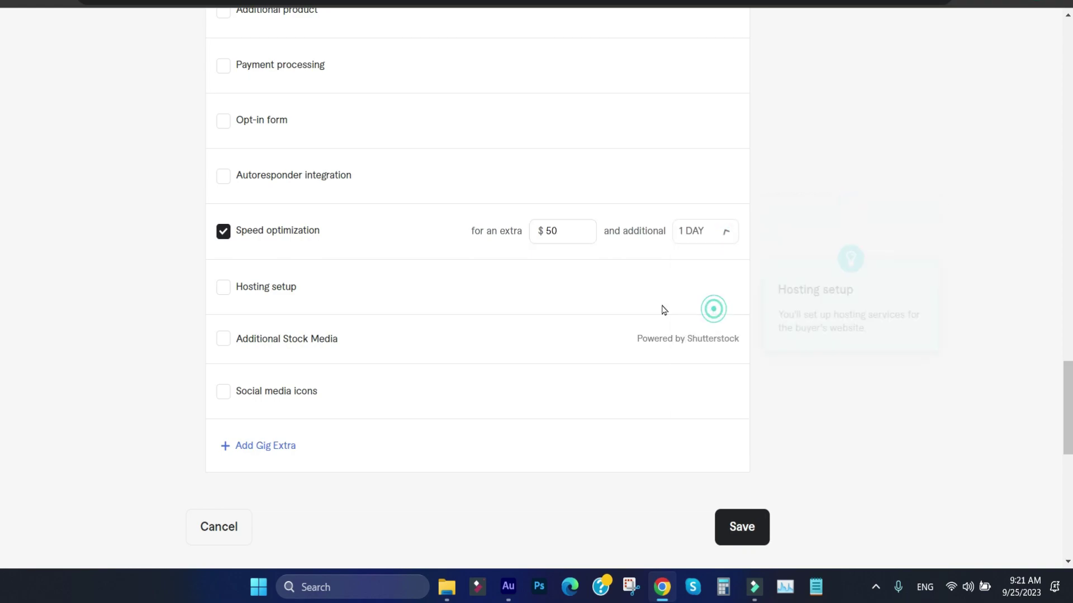
Enable the Social media icons extra for $85 and 2 additional days, leaving Hosting setup switched off.
left_click(224, 292)
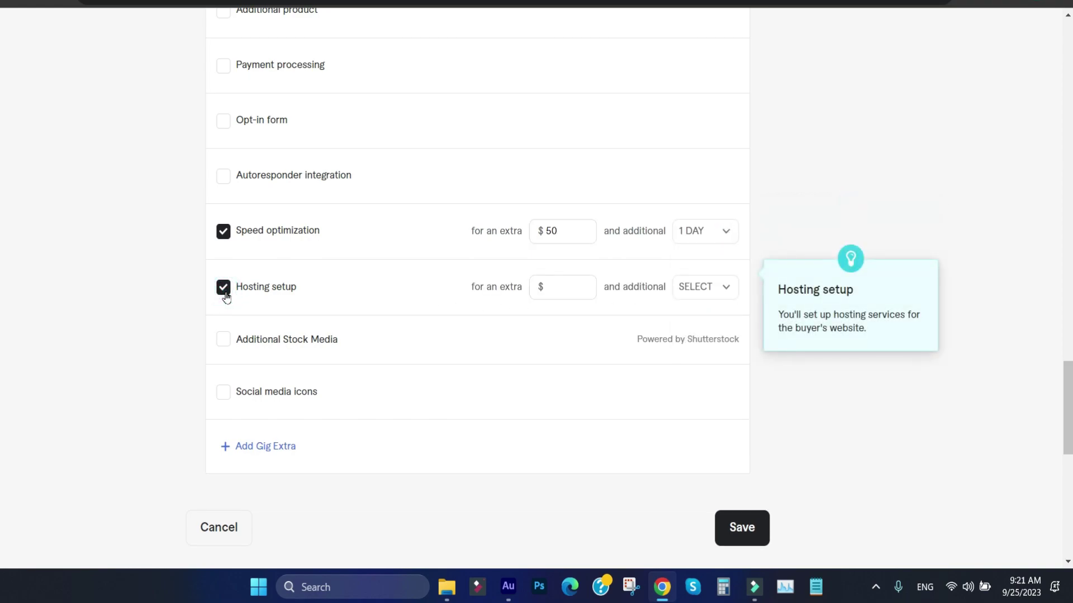
left_click(225, 291)
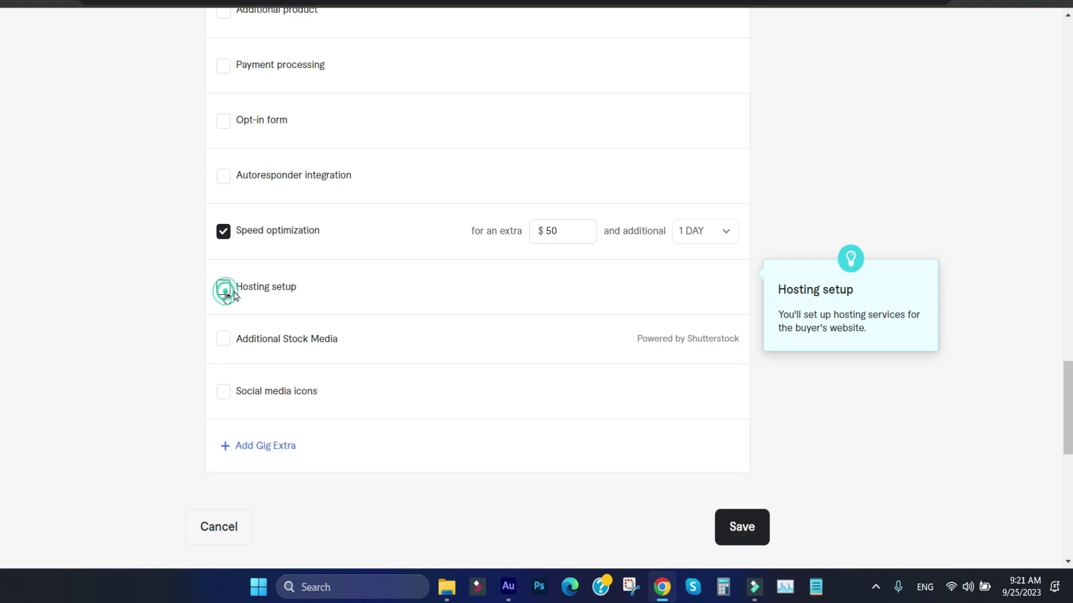
left_click(226, 398)
left_click(575, 393)
type("40")
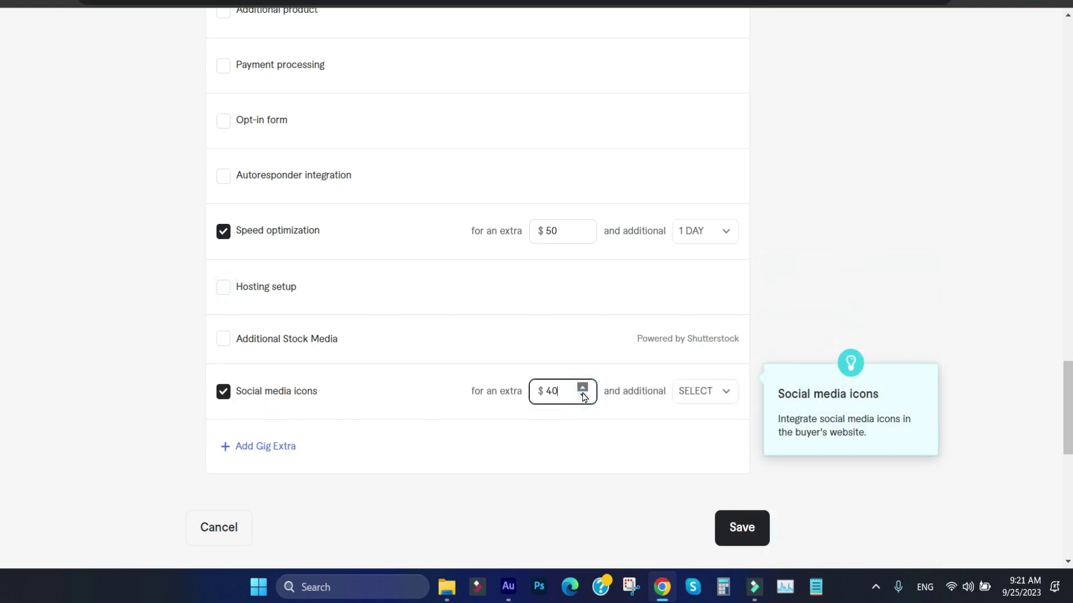
left_click(583, 389)
left_click(583, 390)
left_click(582, 389)
left_click(583, 396)
left_click(583, 397)
left_click(583, 396)
left_click(583, 396)
left_click(720, 398)
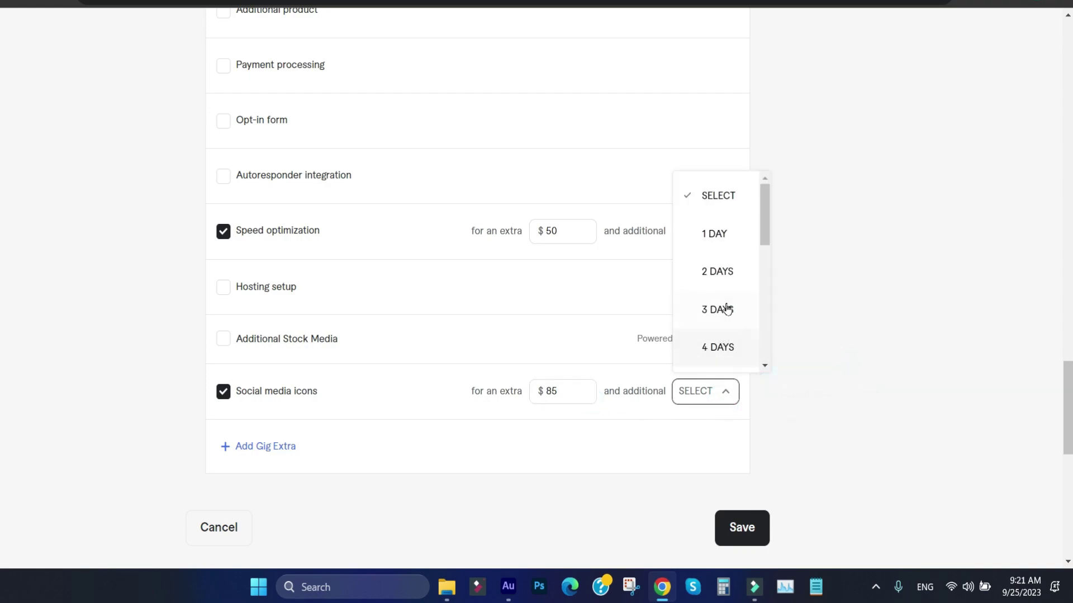
left_click(736, 271)
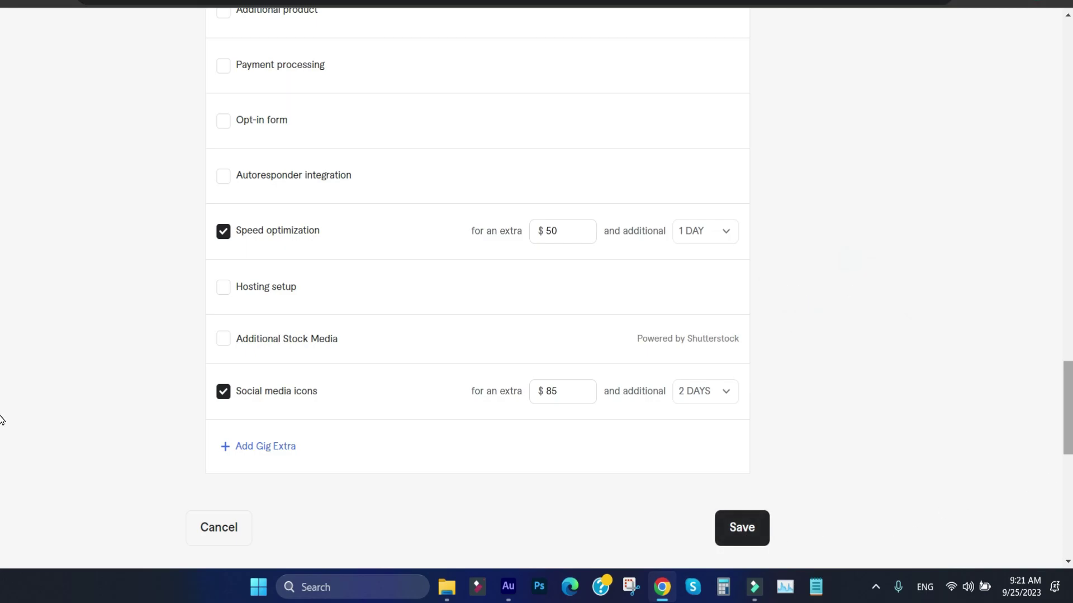
Open the WordPress data entry and WooCommerce product upload gig from the Fiverr home page and find its package comparison, dismissing the order tip.
scroll(1, 417, "up", 9)
scroll(1067, 284, "up", 6)
left_click_drag(1067, 284, 535, 257)
left_click_drag(313, 224, 206, 223)
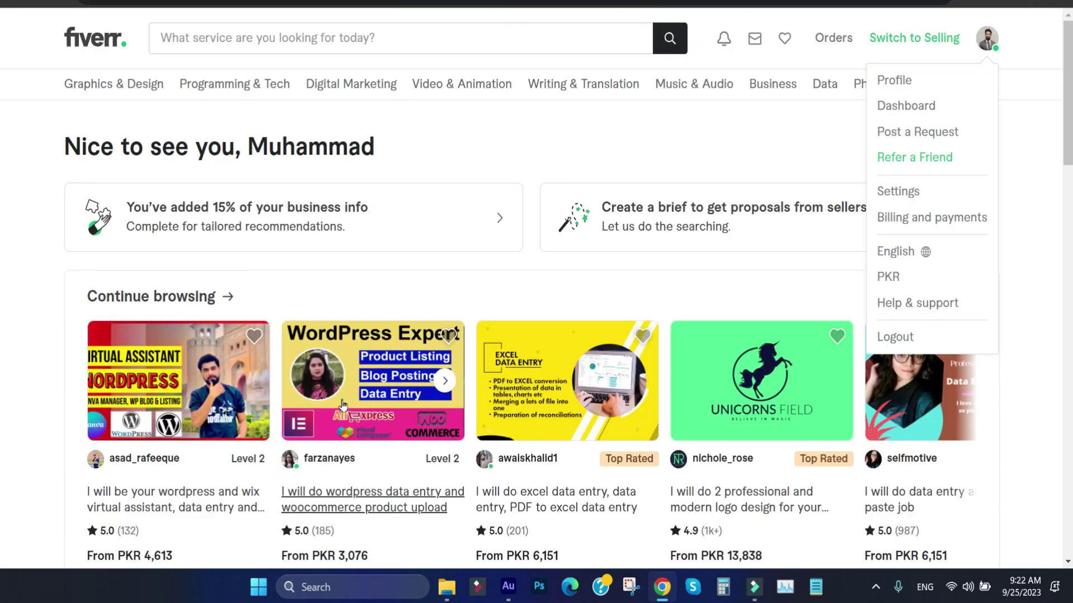
left_click(343, 405)
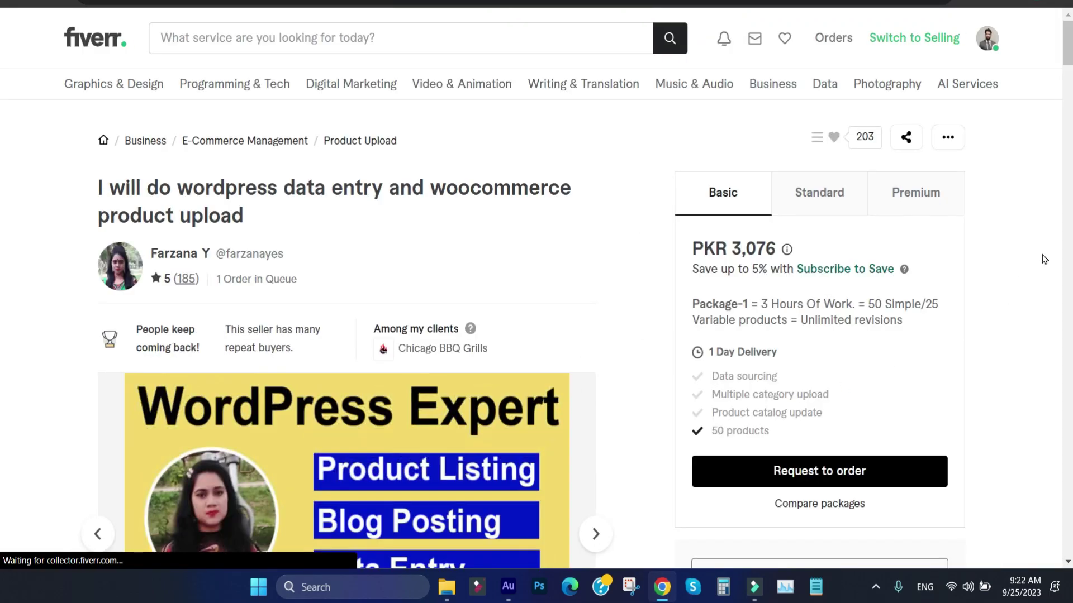
left_click_drag(1070, 50, 1069, 199)
scroll(1, 280, "down", 15)
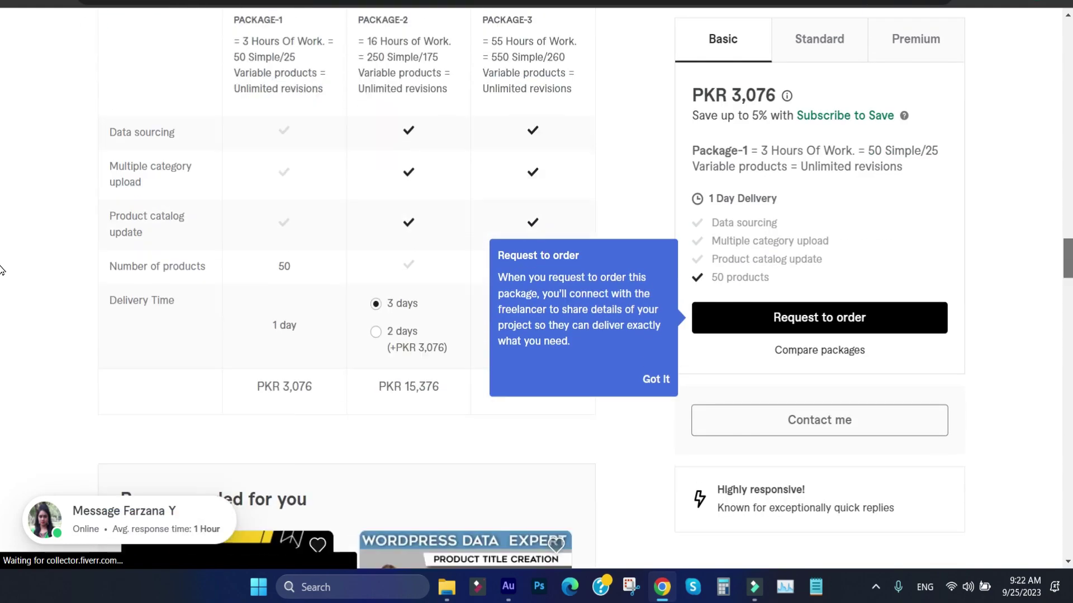
scroll(3, 274, "up", 1)
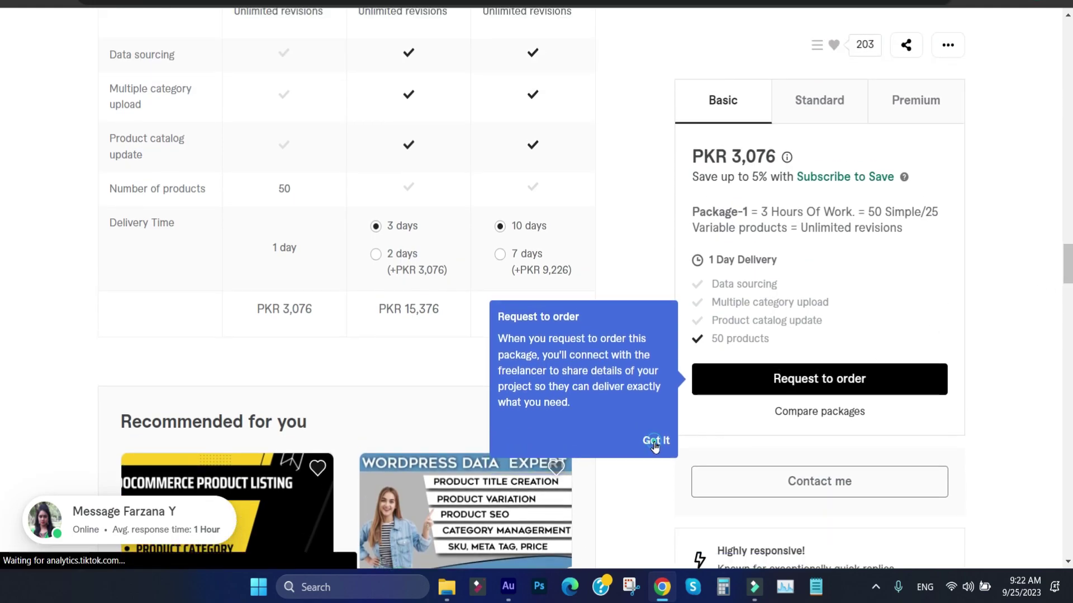
left_click(654, 441)
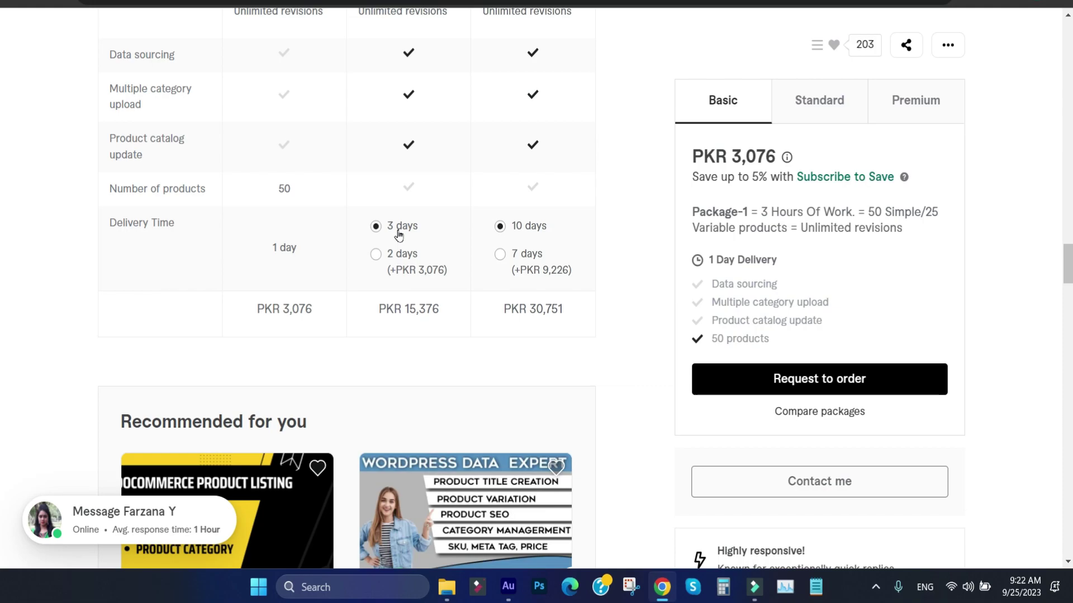
Show the Standard package's price and choose its 2-day delivery option.
left_click_drag(776, 157, 731, 157)
left_click(823, 116)
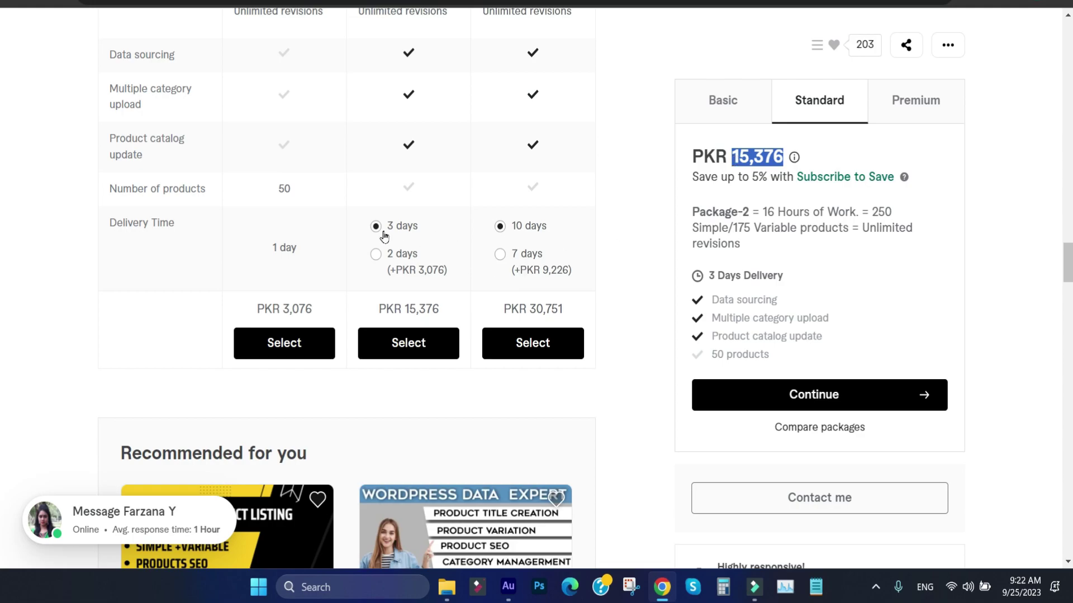
left_click(376, 261)
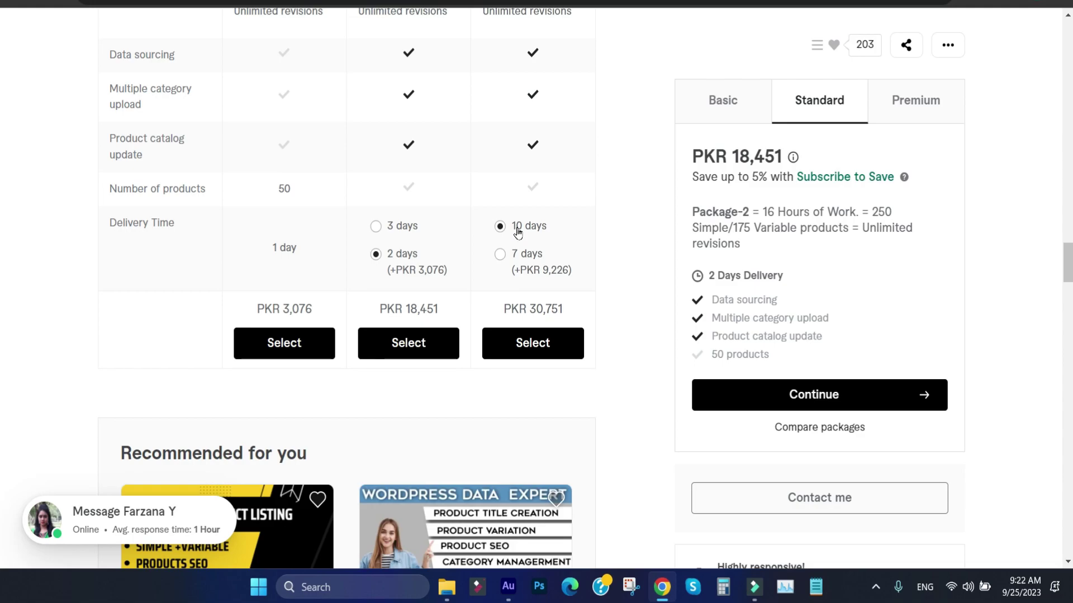
Show the Premium package's price and choose its 7-day delivery option.
left_click_drag(903, 104, 910, 104)
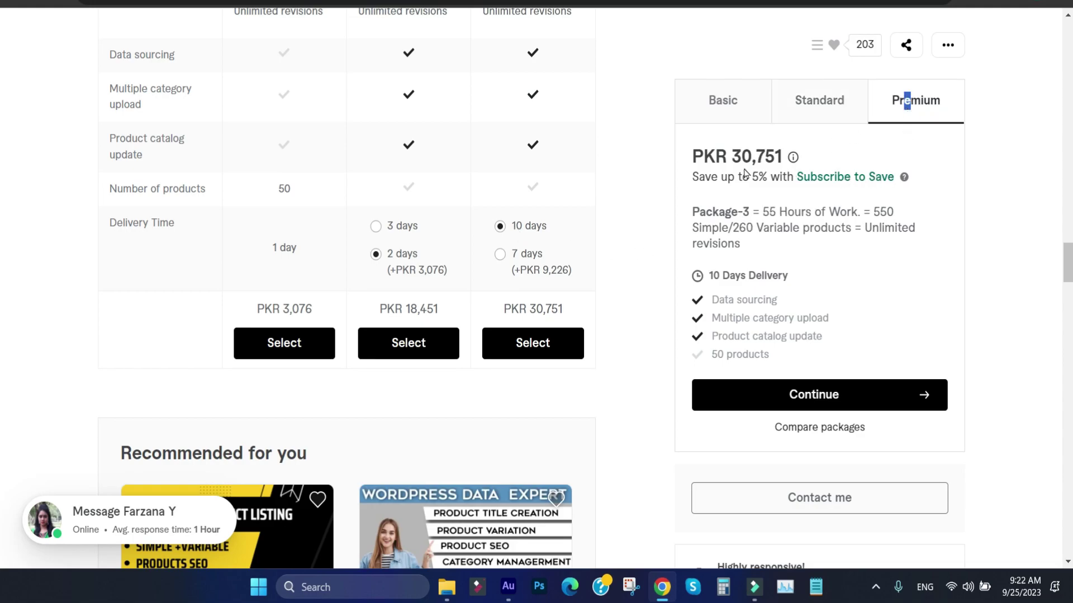
left_click_drag(733, 163, 777, 152)
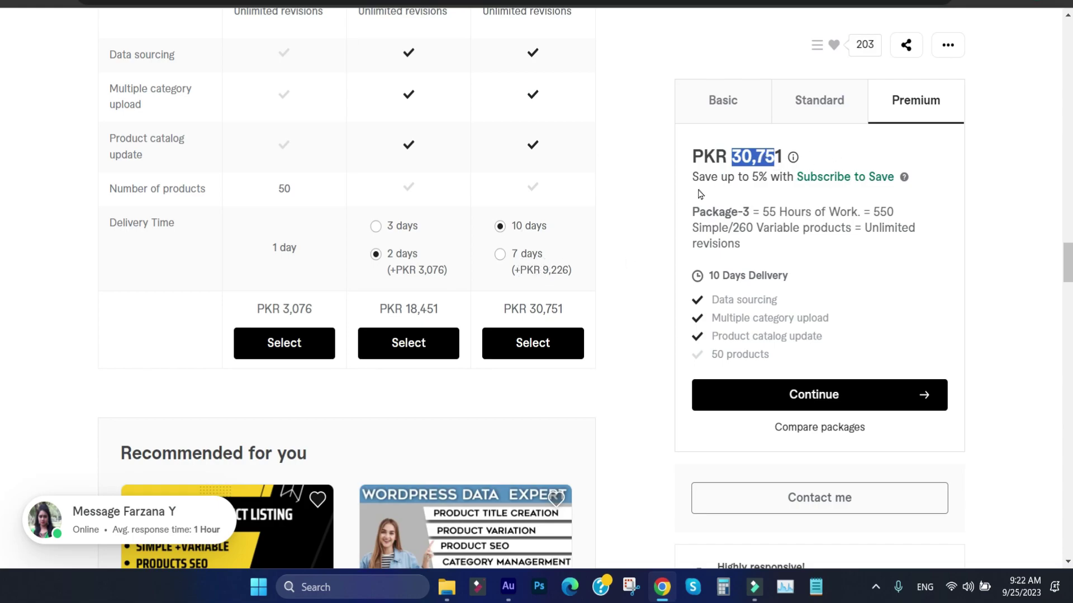
left_click(521, 260)
left_click_drag(731, 156, 785, 158)
mouse_move(794, 159)
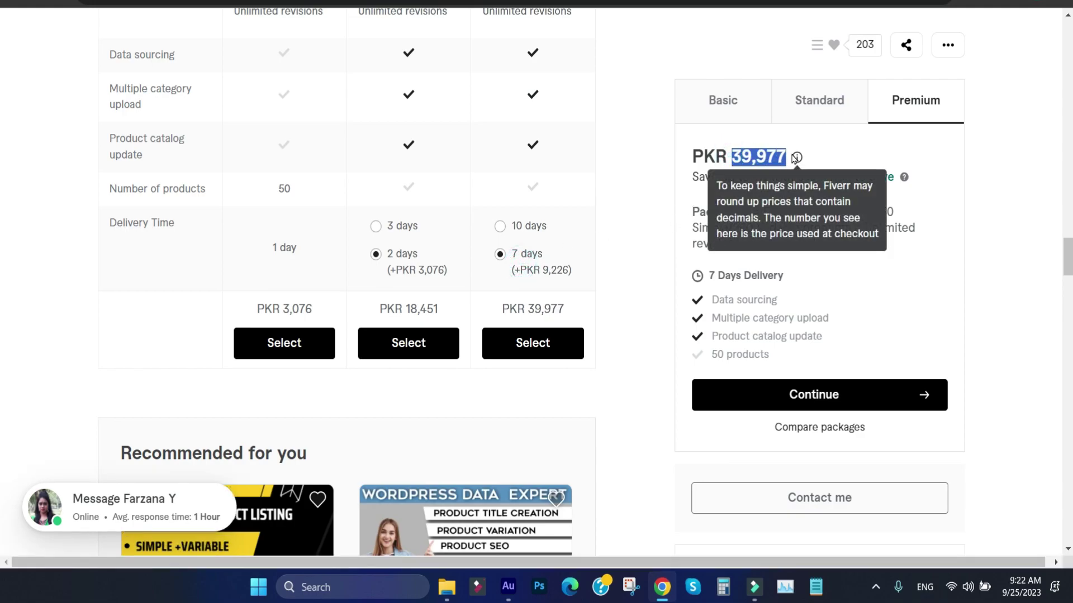
Compare the packages' delivery options, switching Standard between 3 and 2 days and Premium between 10 and 7 days to check the price.
left_click_drag(298, 249, 274, 246)
left_click(275, 245)
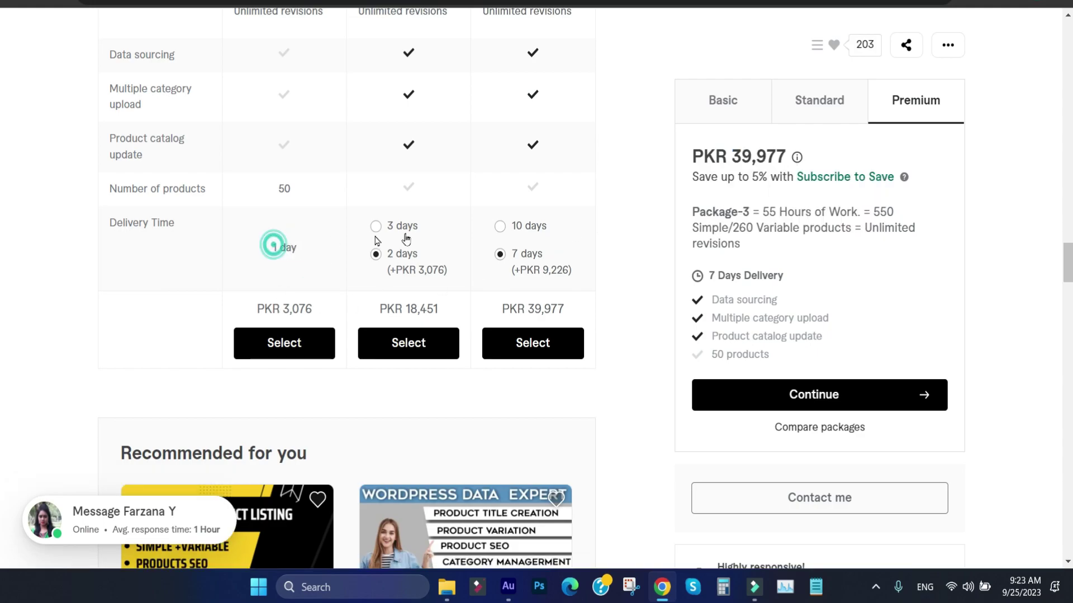
left_click(393, 225)
left_click(397, 257)
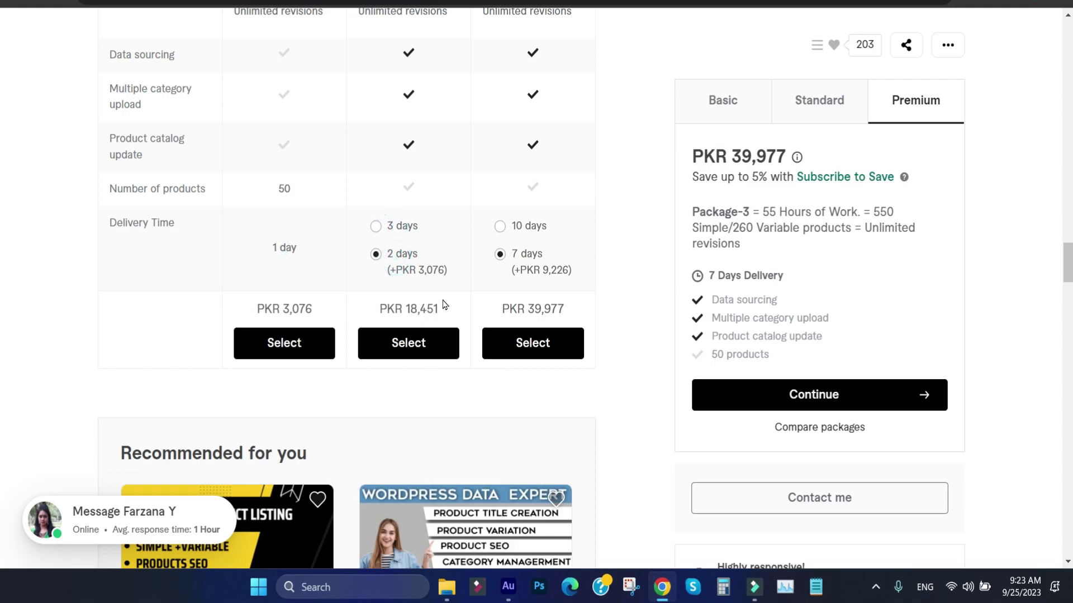
left_click(501, 227)
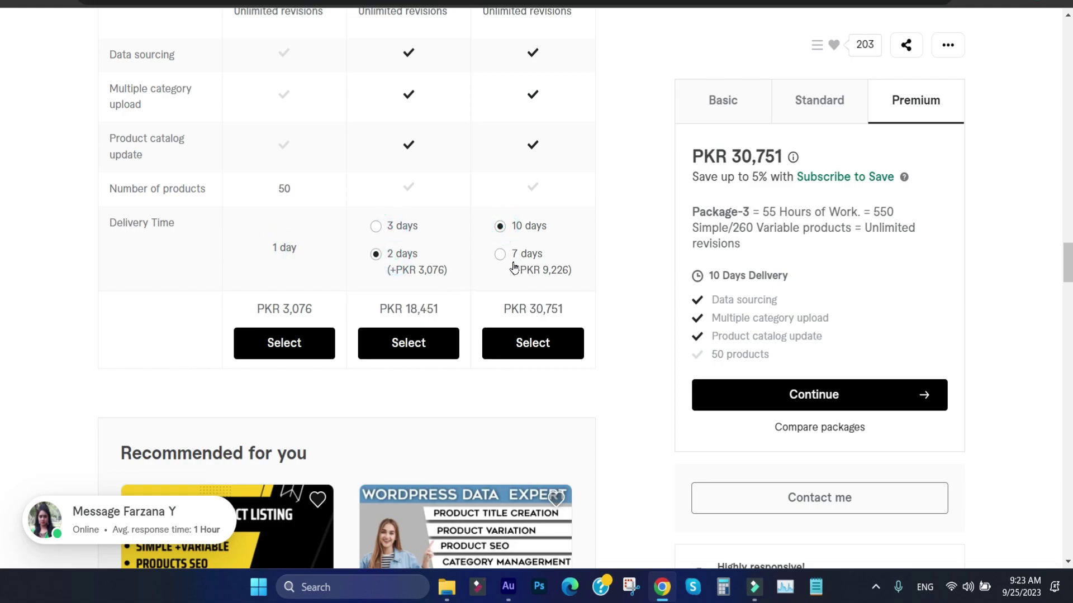
left_click(501, 254)
left_click(500, 226)
left_click(508, 254)
left_click_drag(566, 308, 515, 306)
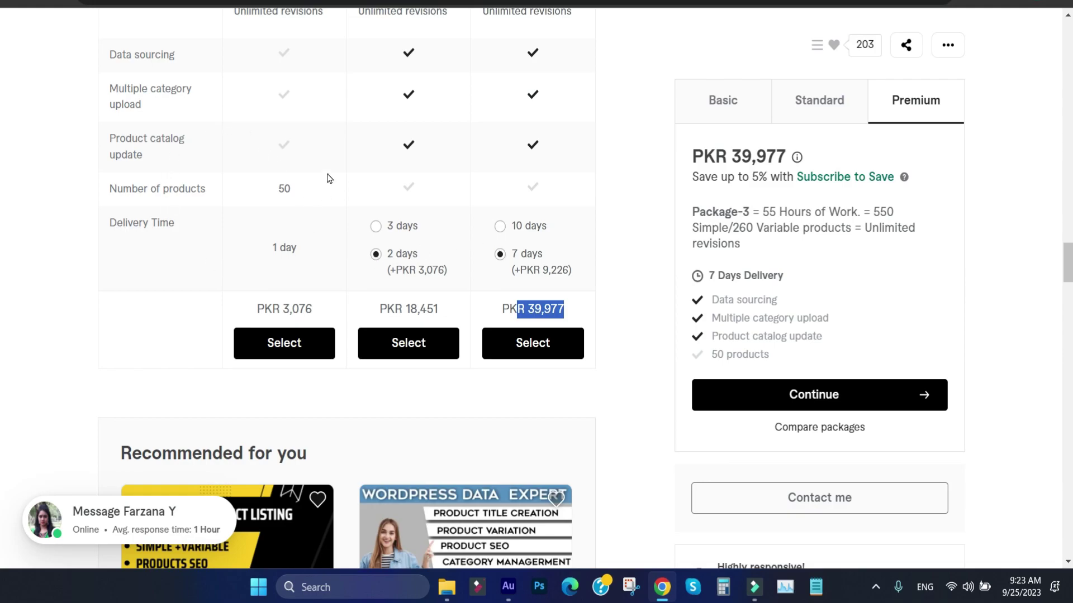
View the Standard and Basic package details, look through the gig page and return to its beginning.
left_click(197, 200)
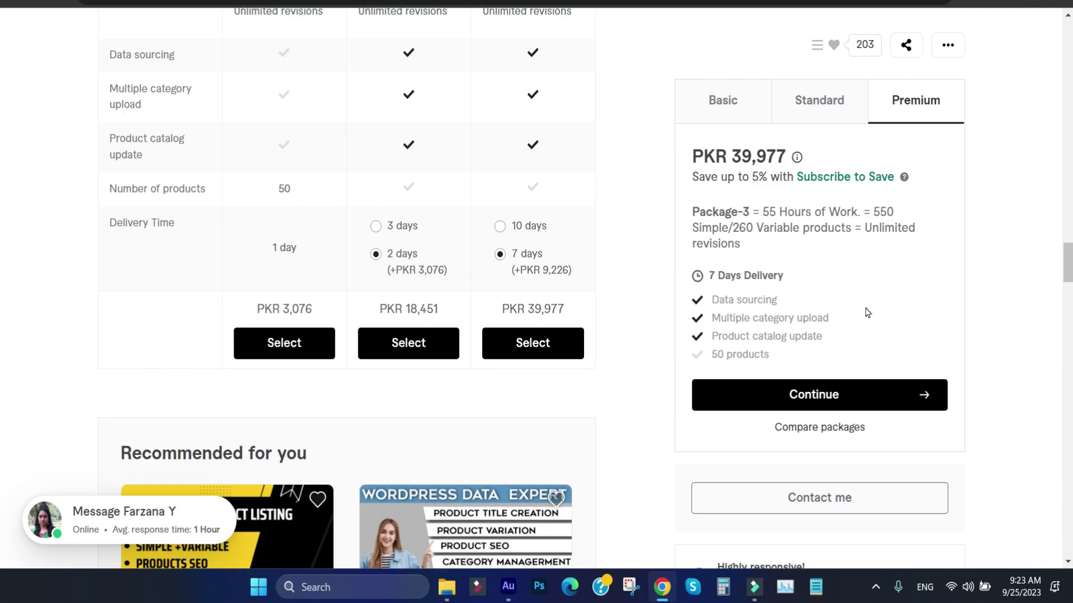
left_click(811, 104)
left_click(730, 102)
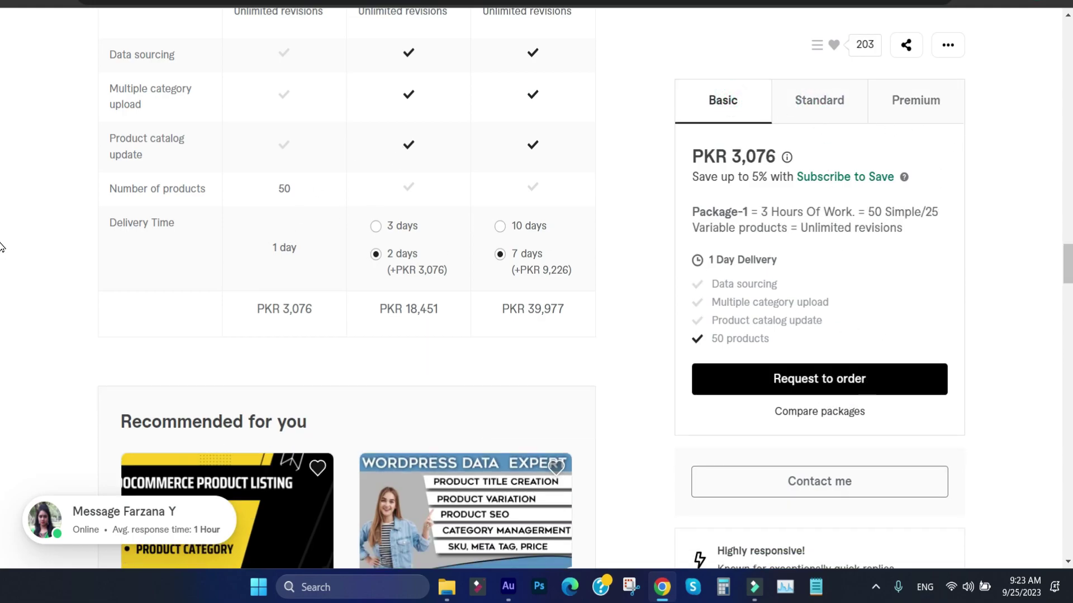
scroll(2, 274, "down", 7)
scroll(3, 234, "up", 20)
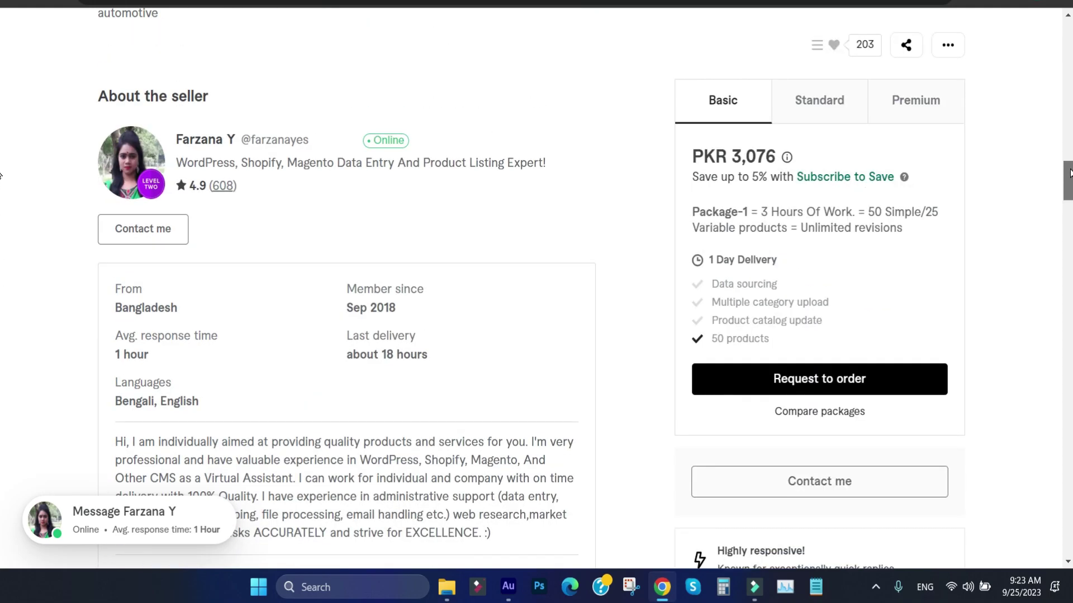
scroll(1060, 94, "up", 10)
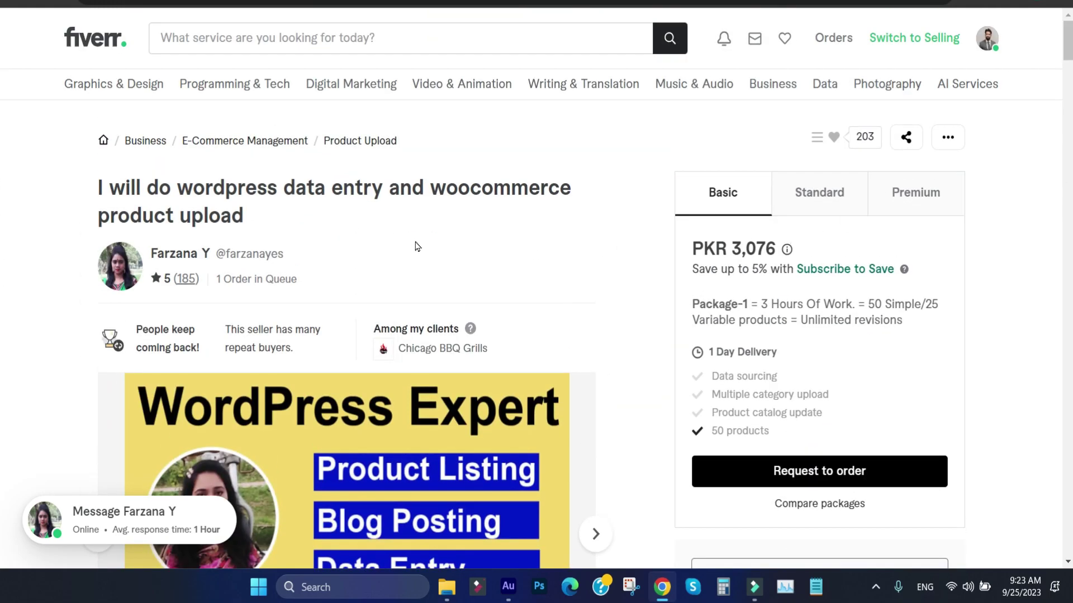